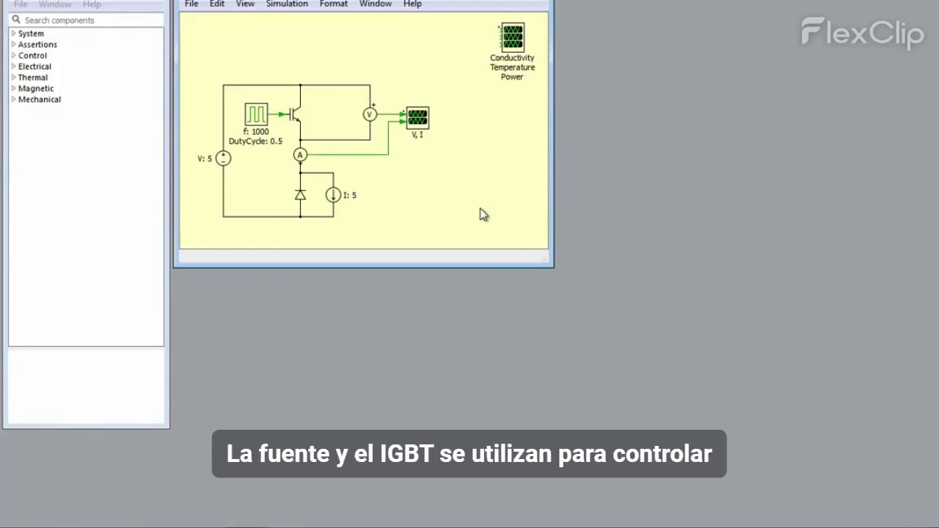
Step: Run the simulation and open the V, I scope to view the IGBT's voltage and current waveforms
click(303, 9)
click(330, 20)
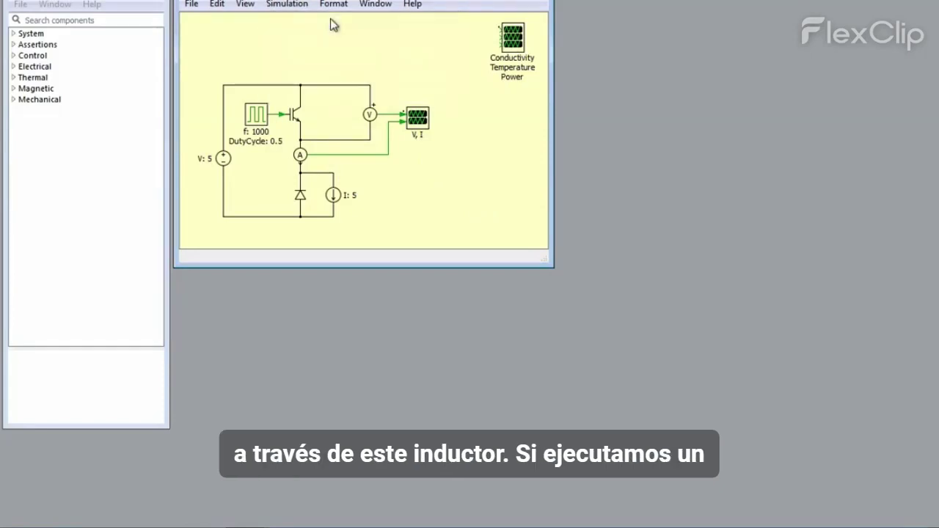
double_click(418, 117)
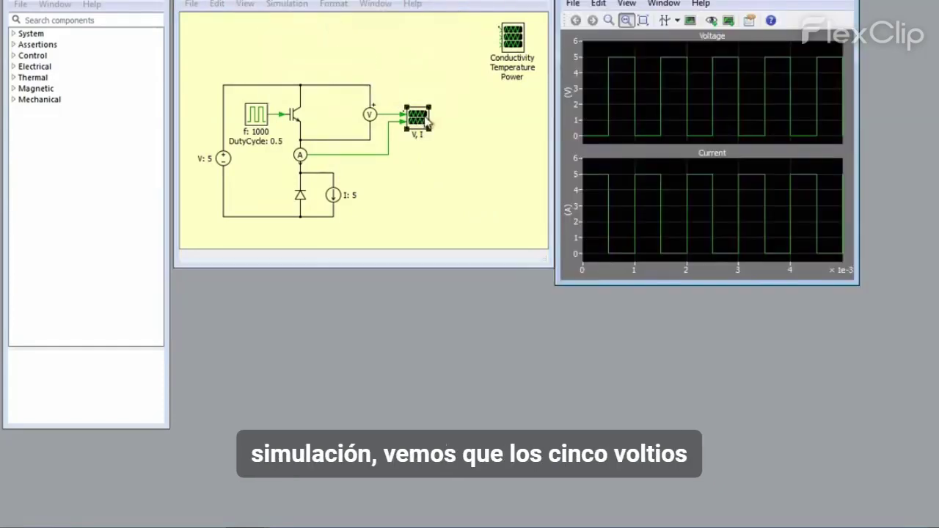
click(480, 143)
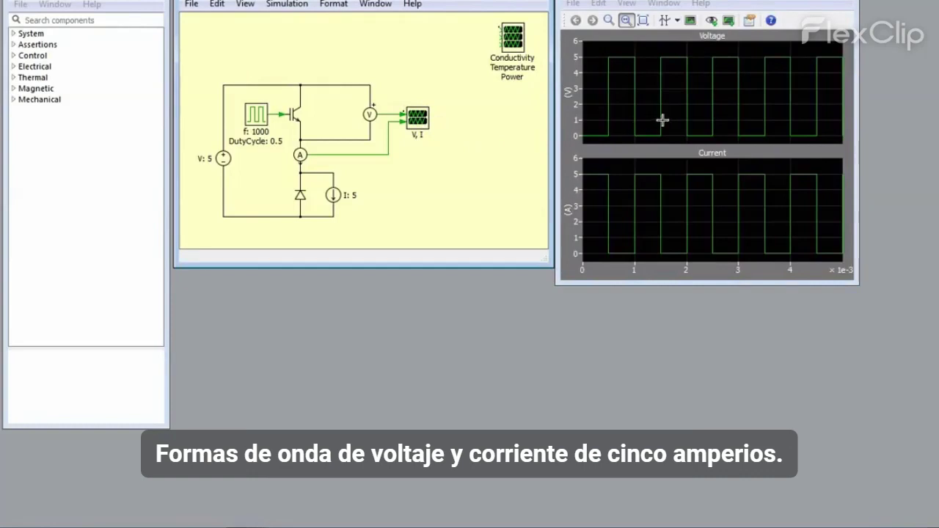
Step: Zoom in on the switching transition around 2.50 ms in the V, I scope and inspect the on-state voltage
drag(679, 119, 724, 112)
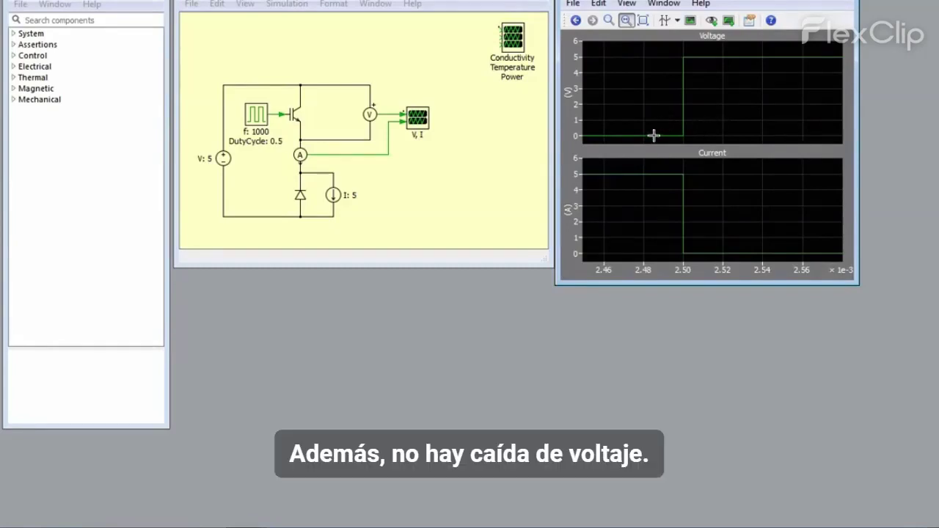
mouse_move(654, 135)
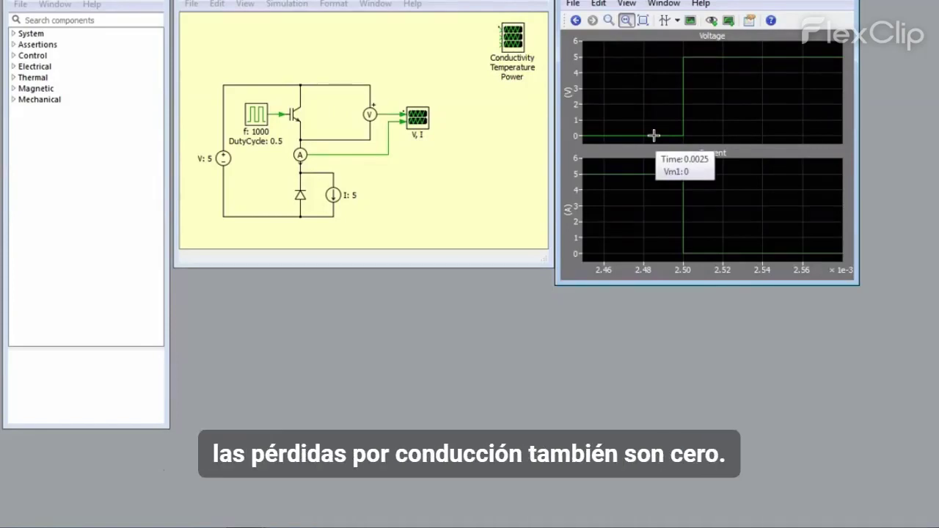
click(469, 175)
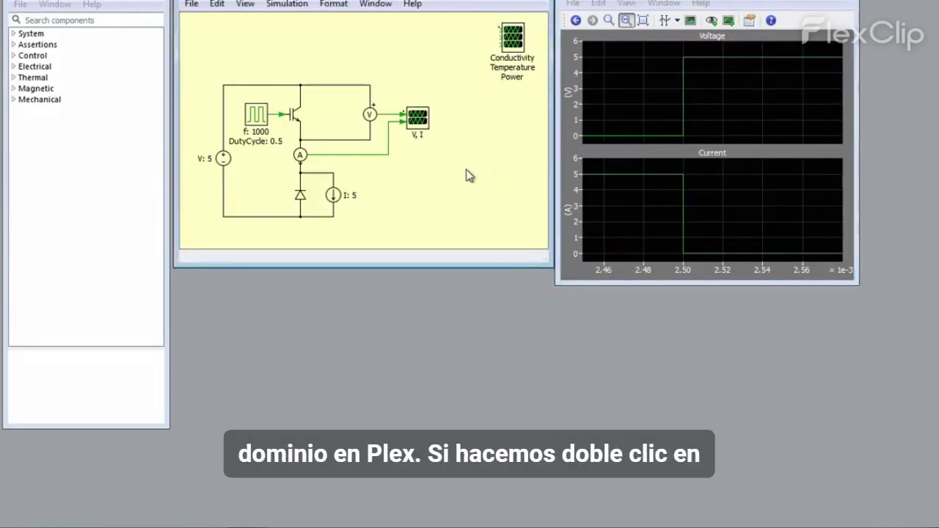
Step: Create a new thermal description from the IGBT's parameters
double_click(294, 115)
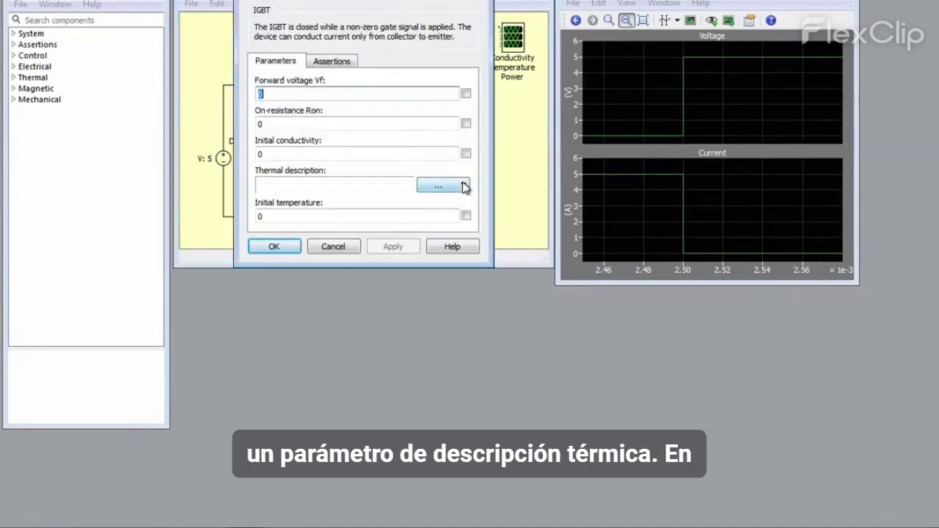
click(464, 187)
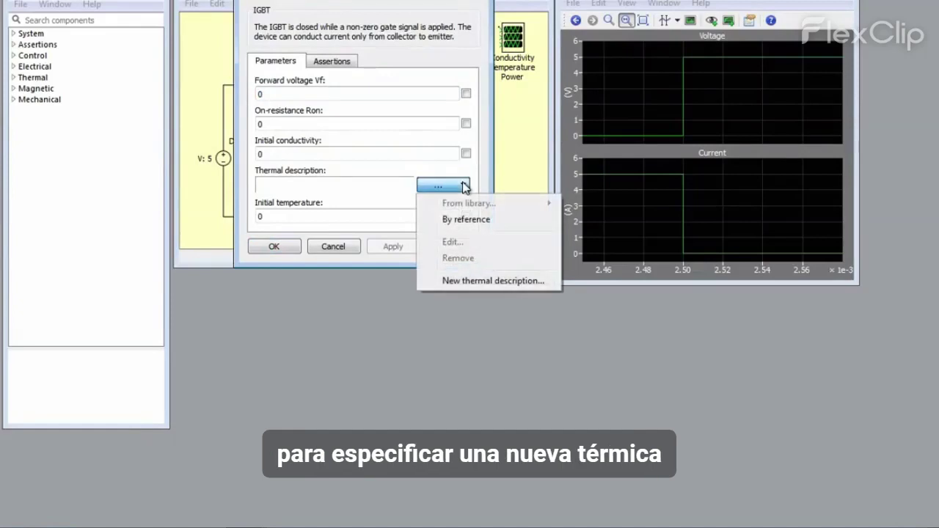
click(547, 282)
drag(549, 273, 554, 273)
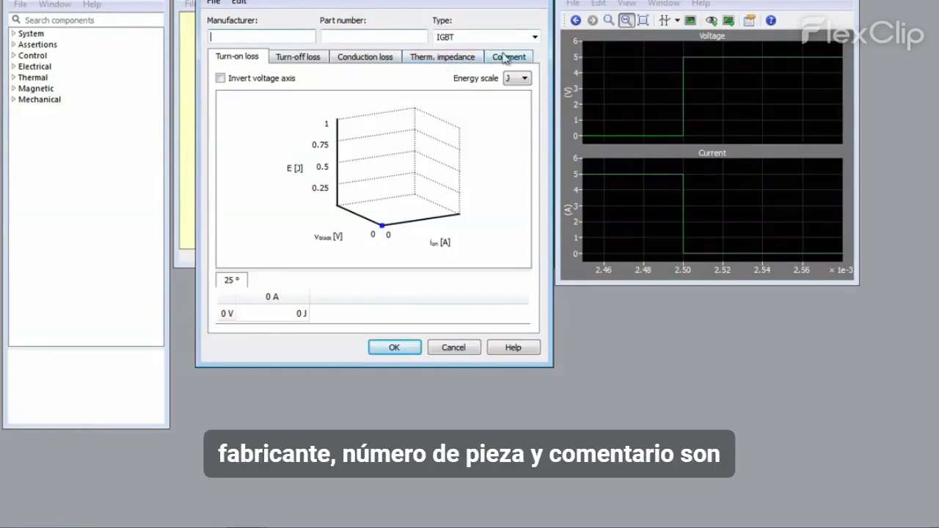
Step: View the thermal description's comment page and choose IGBT as the semiconductor type
click(530, 60)
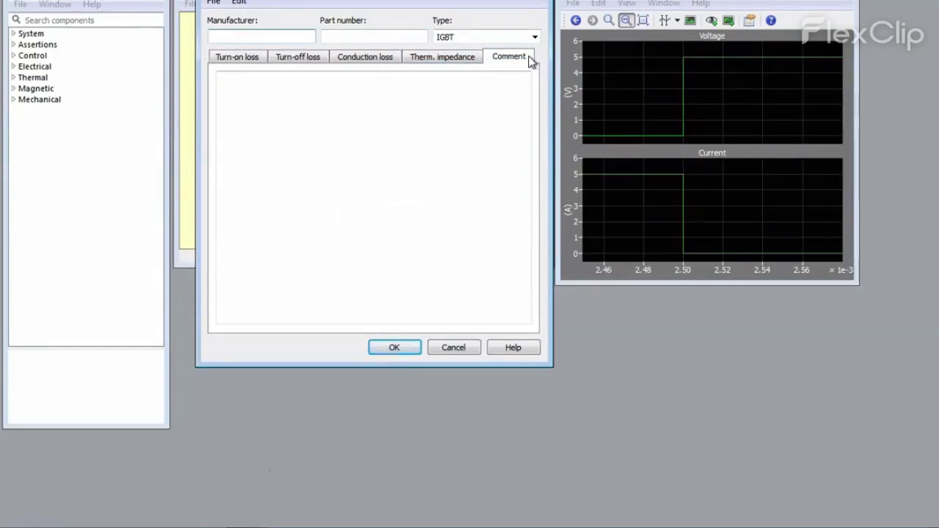
click(535, 36)
mouse_move(538, 64)
mouse_down()
mouse_move(536, 84)
mouse_move(536, 60)
mouse_up()
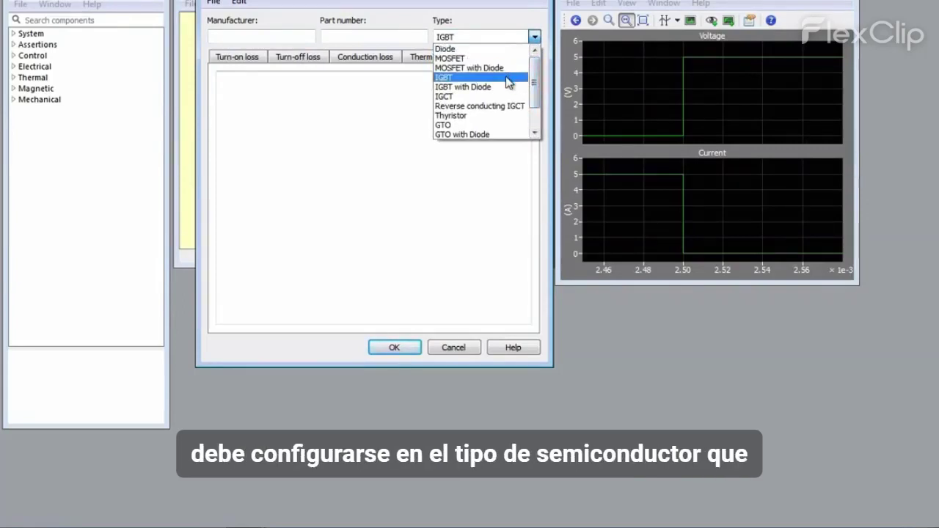
click(506, 79)
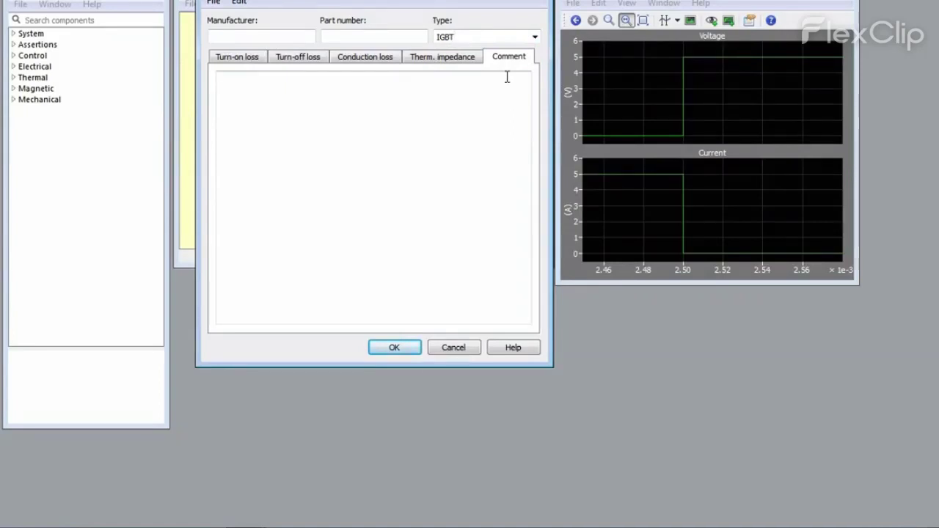
Step: Add a 10 V voltage value to the turn-on loss table
click(261, 58)
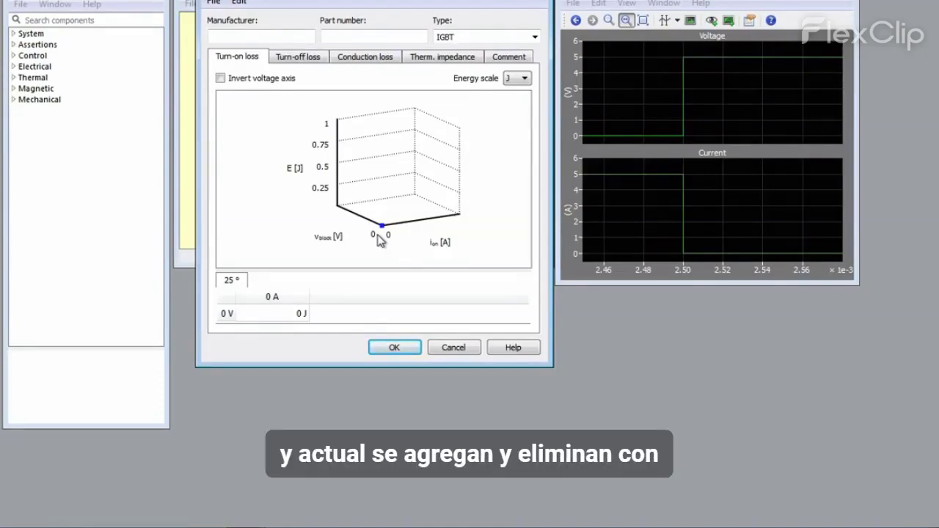
right_click(224, 314)
click(246, 319)
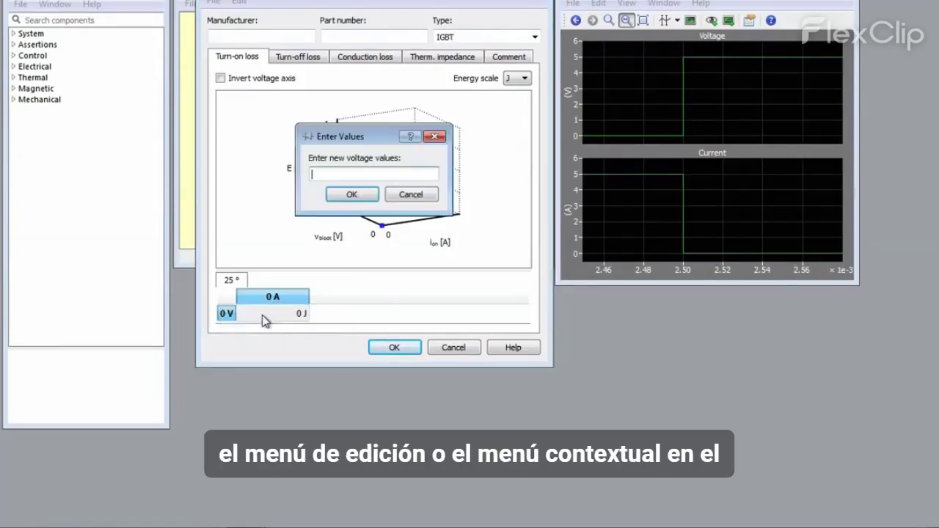
text(10)
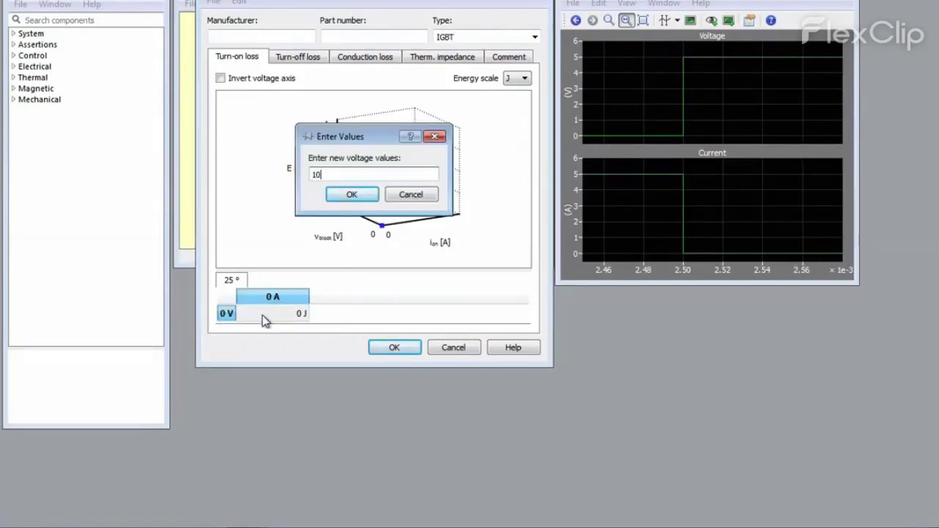
click(354, 199)
Step: Add current values of 5 A and 10 A to the turn-on loss table
right_click(308, 280)
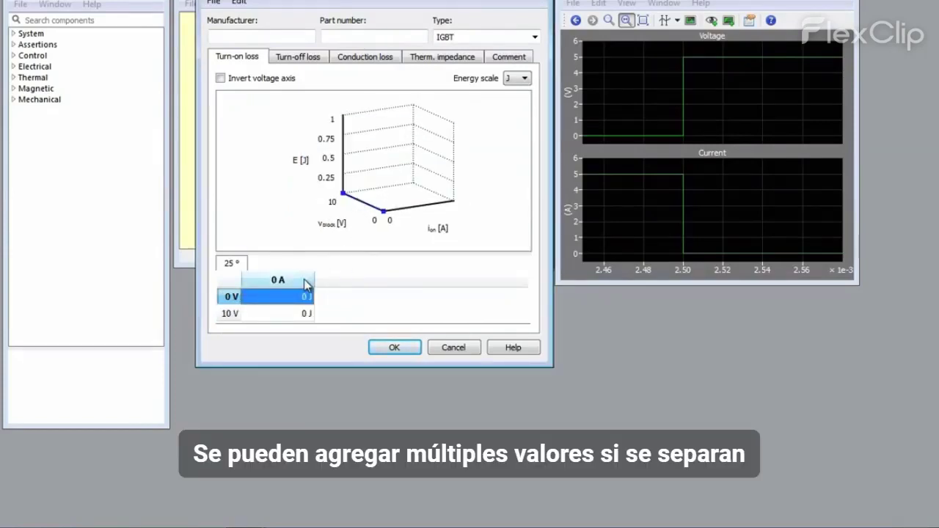
click(342, 288)
text(5 10)
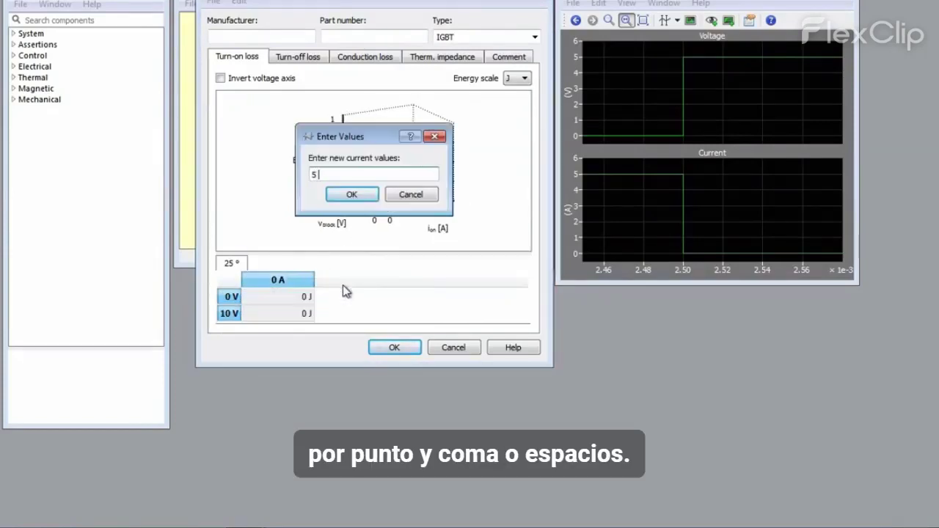
click(355, 196)
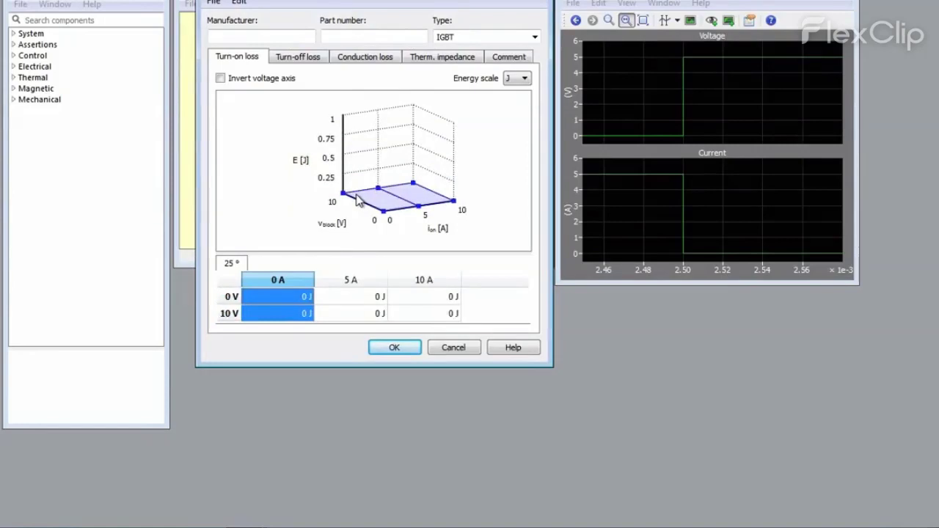
click(485, 312)
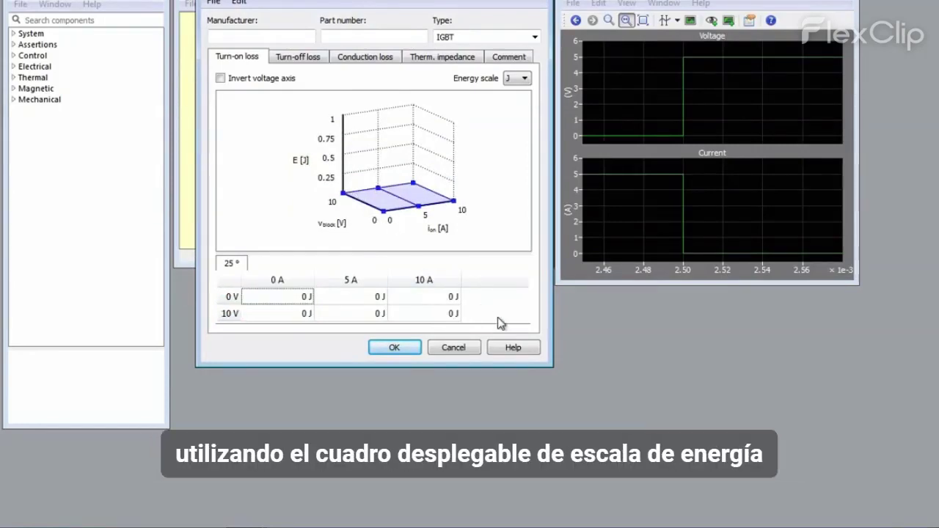
Step: Set the turn-on energy scale to mJ and enter 0 V losses of 0.75 mJ at 5 A and 1.5 mJ at 10 A
click(525, 81)
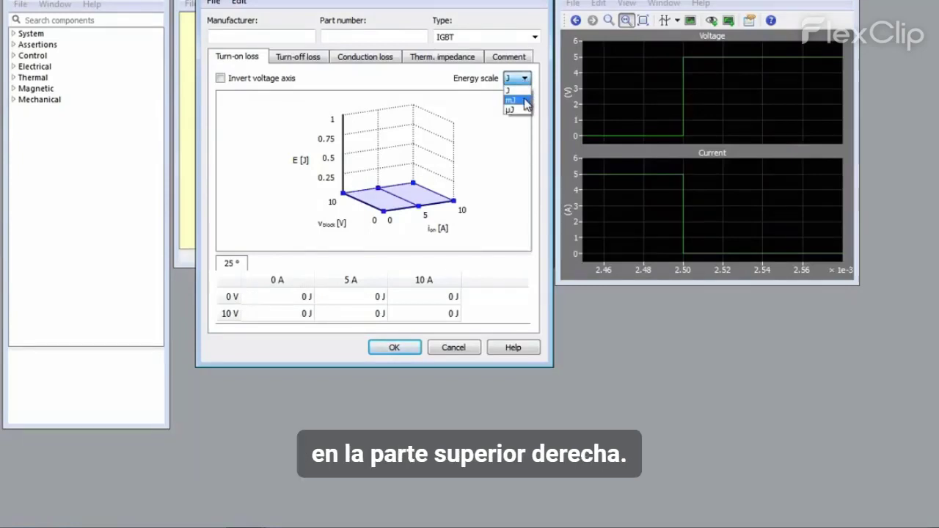
click(525, 99)
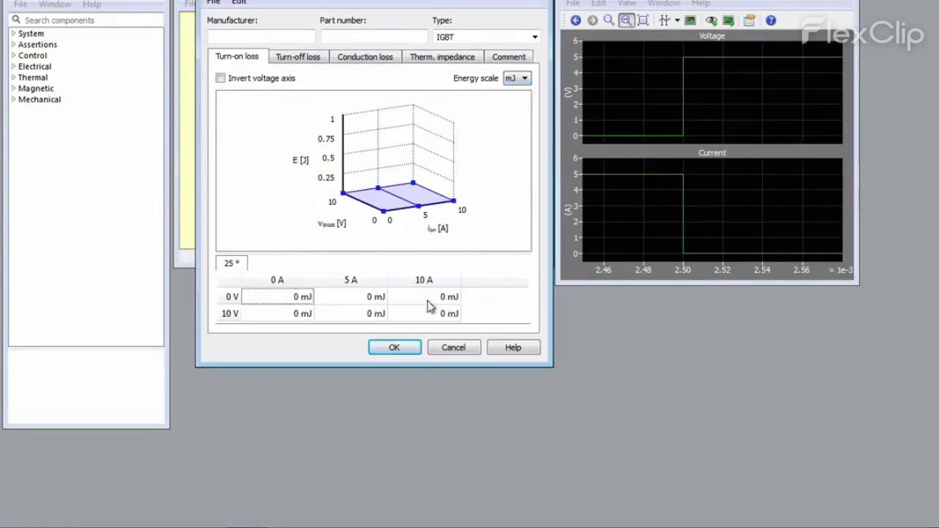
click(312, 299)
click(315, 301)
double_click(316, 300)
text(0.75)
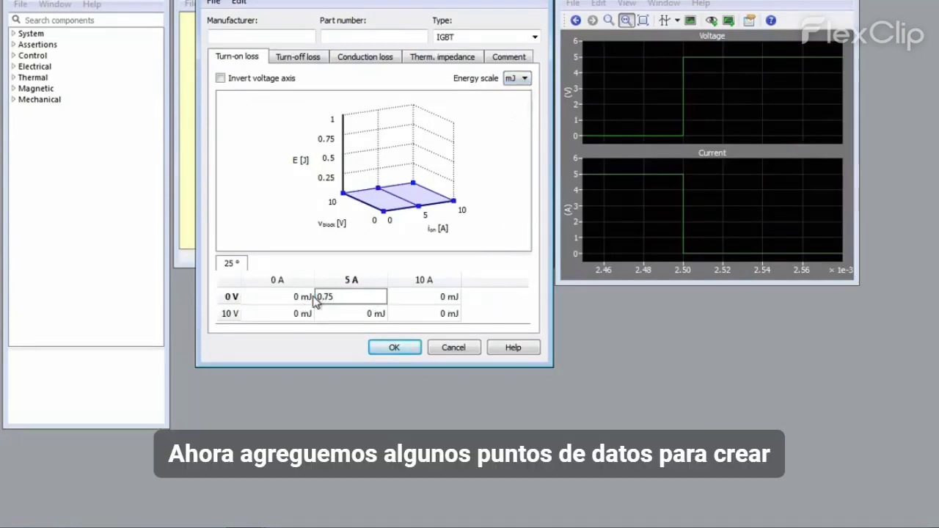
click(448, 298)
text(1.5)
key(Tab)
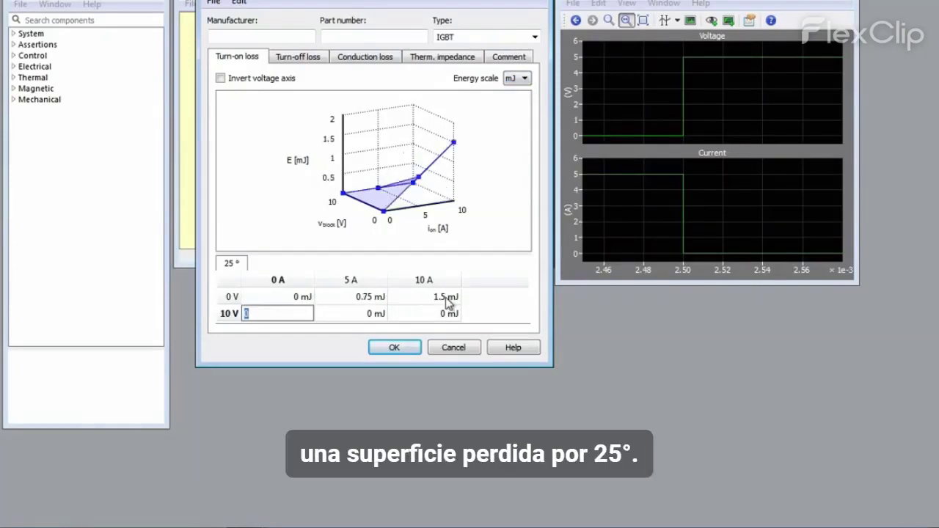
Step: Enter turn-on losses at 10 V of 1.25 mJ for 5 A and 2.5 mJ for 10 A
key(Tab)
text(1.25)
key(Tab)
text(2.5)
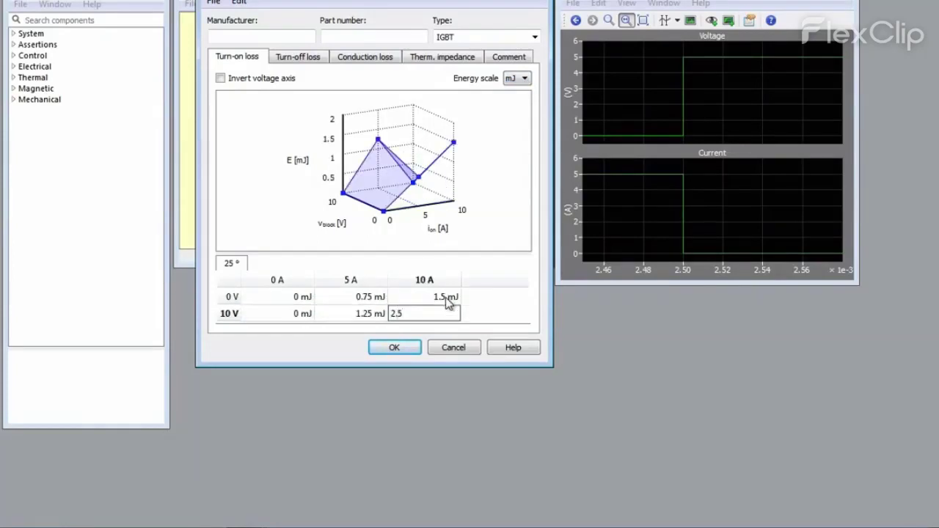
click(505, 308)
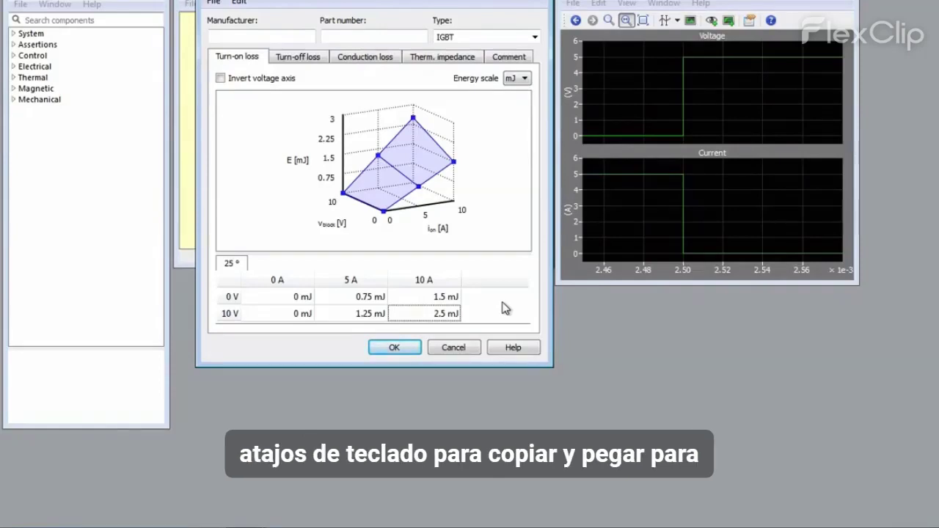
Step: Copy all loss values from the turn-on loss table
drag(297, 297, 431, 311)
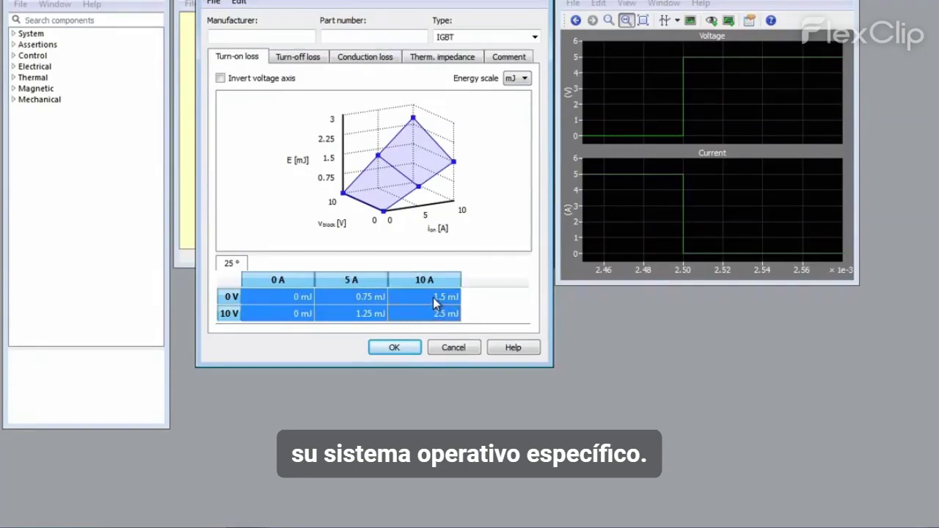
right_click(433, 297)
click(527, 309)
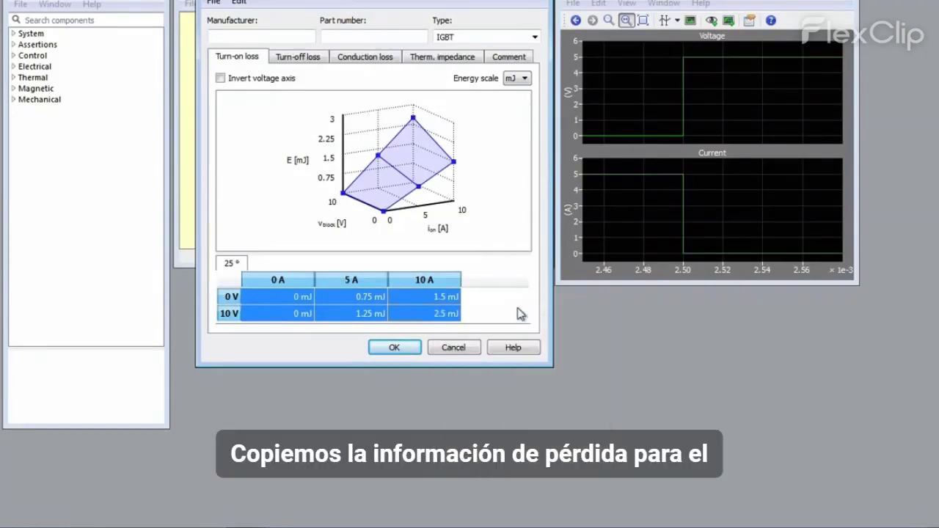
Step: Set the energy scale of the turn-off loss table to mJ
click(323, 64)
click(517, 78)
click(519, 101)
Step: Add current values of 5 A and 10 A and a voltage value of 10 V to the turn-off loss table
click(298, 298)
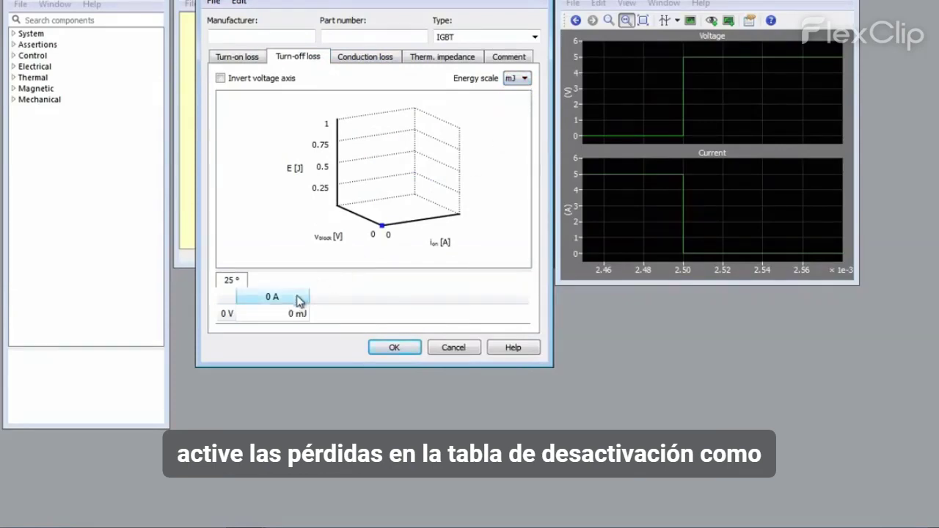
right_click(300, 300)
click(331, 307)
text(5 10)
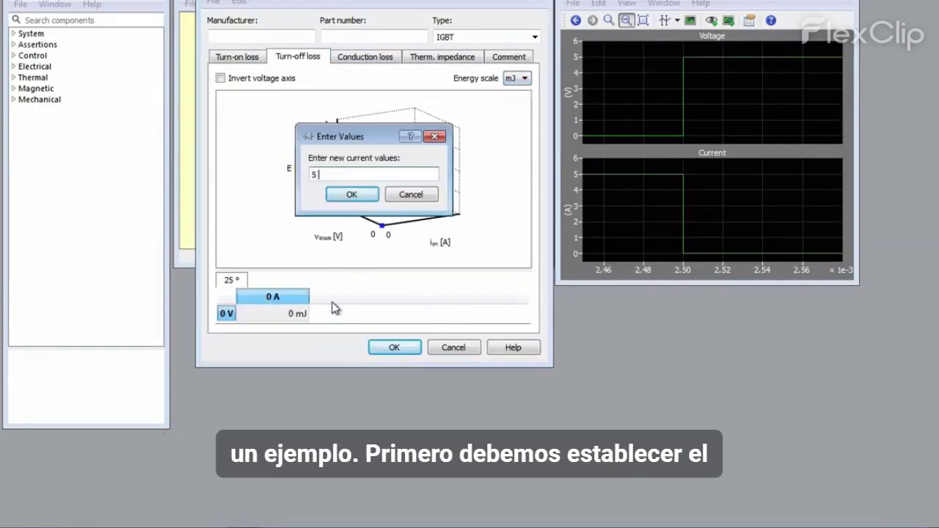
click(352, 197)
right_click(226, 314)
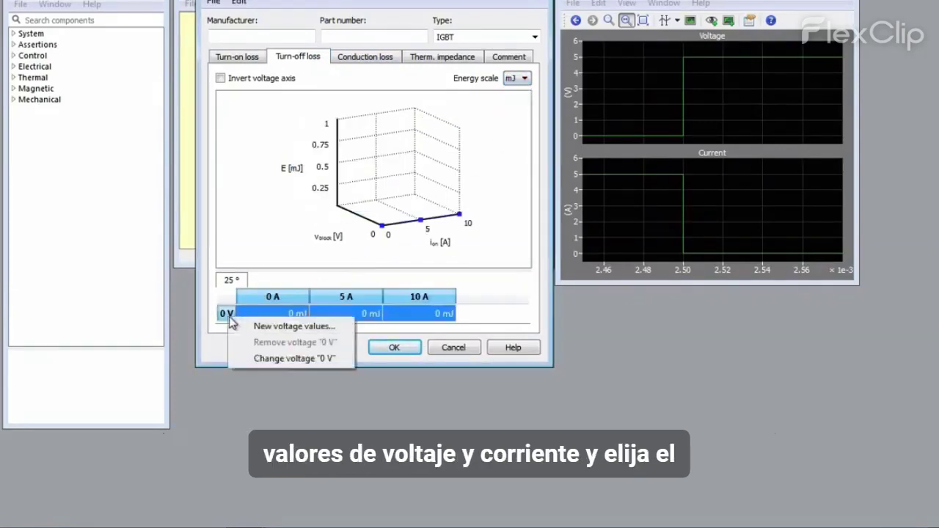
click(257, 329)
text(10)
click(347, 197)
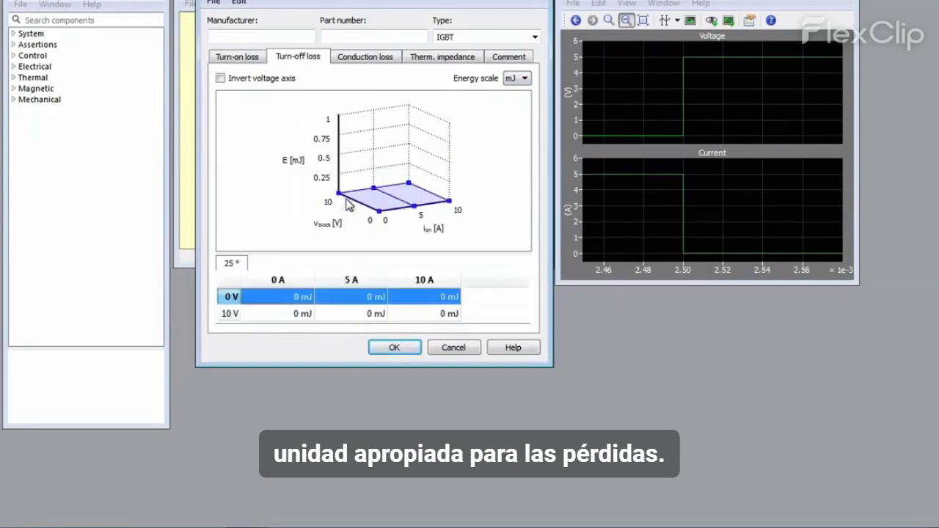
Step: Paste the copied turn-on loss values over all cells of the turn-off loss table
drag(286, 297, 424, 313)
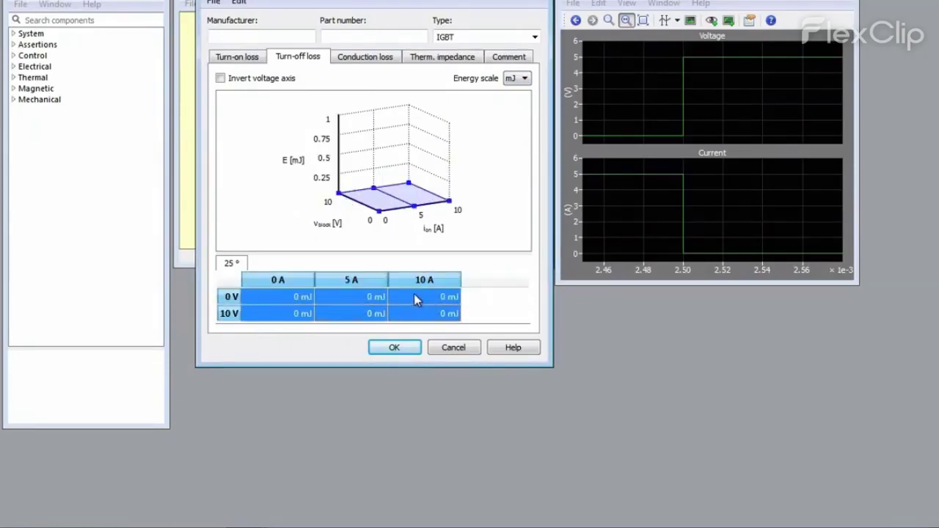
right_click(415, 296)
click(520, 321)
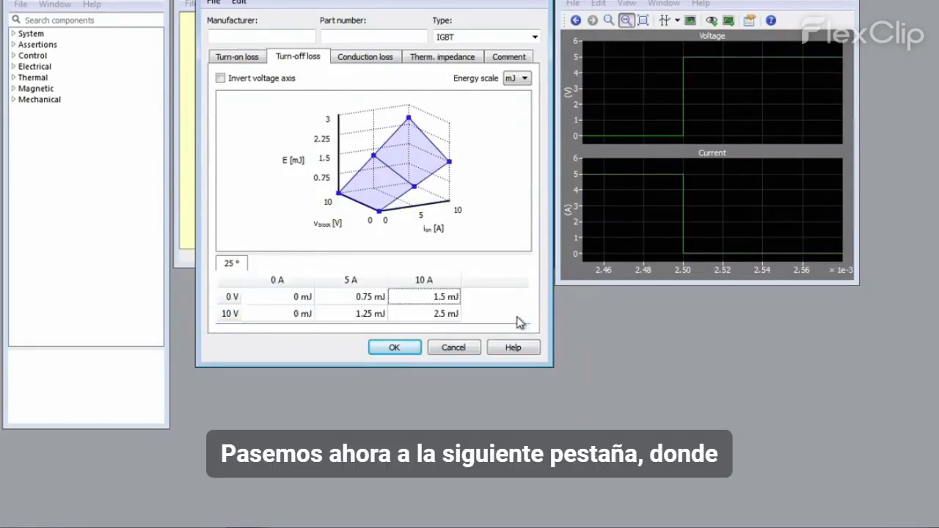
Step: Add a current value of 10 A to the conduction loss table
click(399, 62)
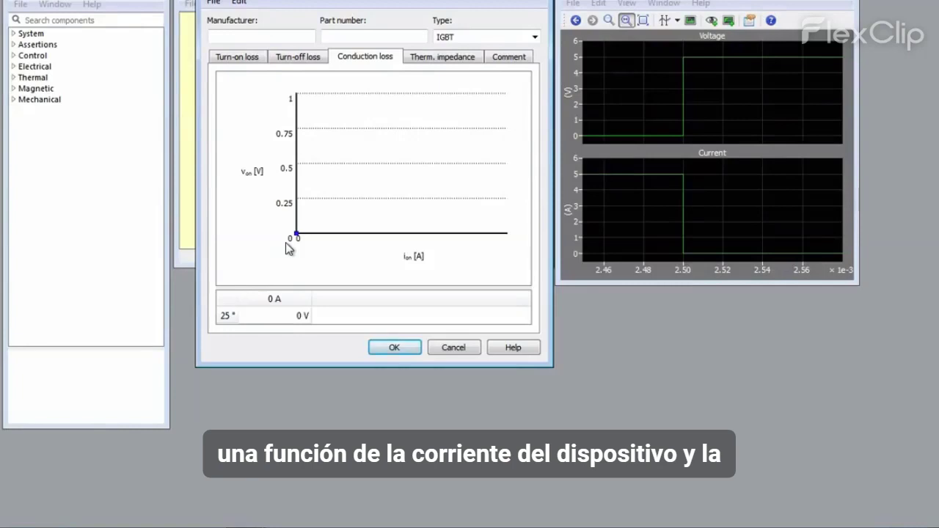
right_click(306, 299)
click(325, 304)
text(10)
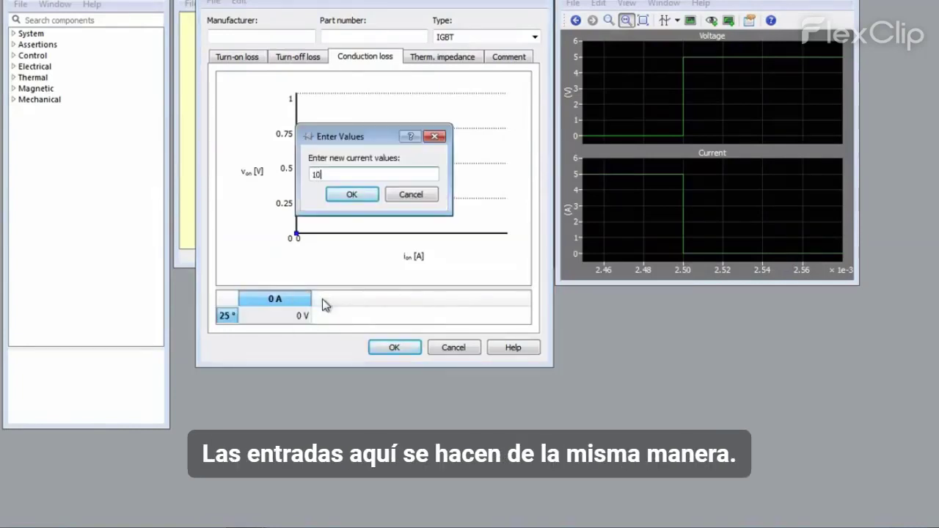
click(366, 196)
Step: Set the on-state voltage at 10 A to 2 V in the conduction loss table
click(371, 315)
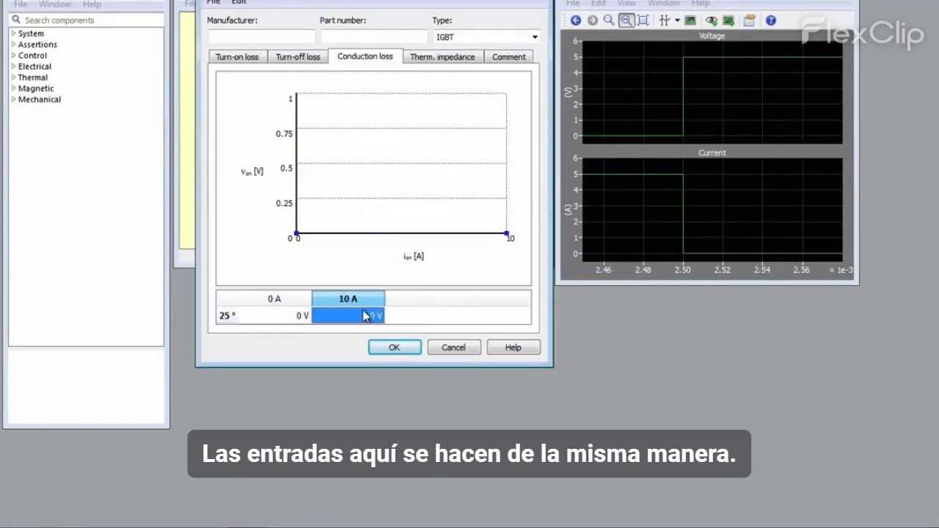
click(372, 315)
text(2)
key(Return)
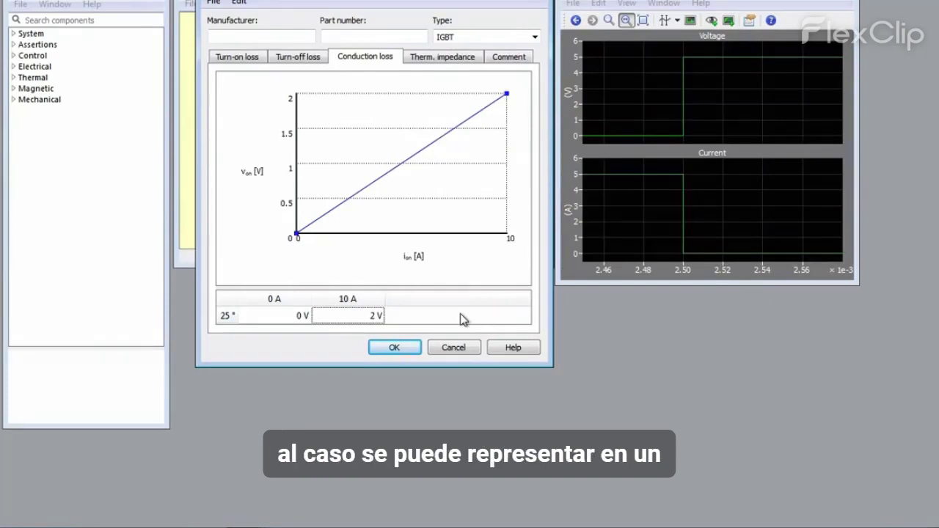
Step: Save the thermal description to the Desktop as SIMPLIFIED_IGBT and close the IGBT parameters
click(474, 61)
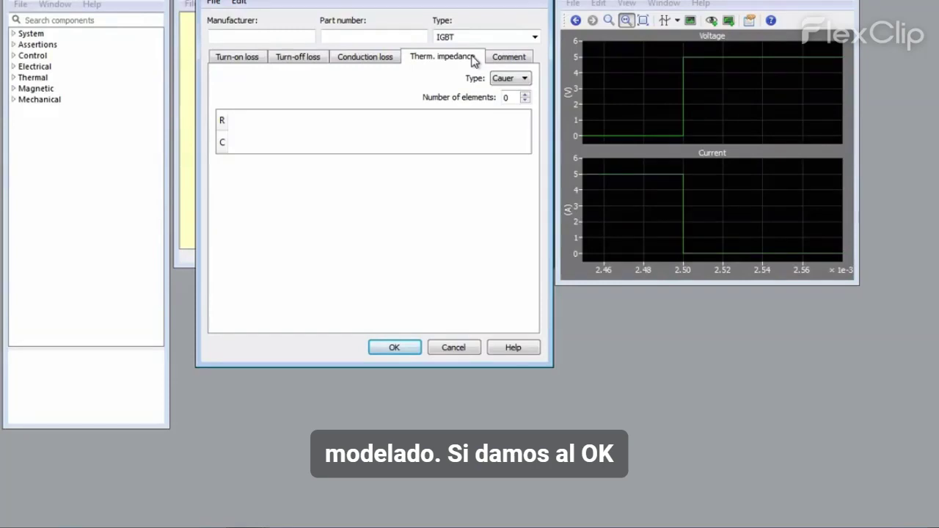
click(415, 347)
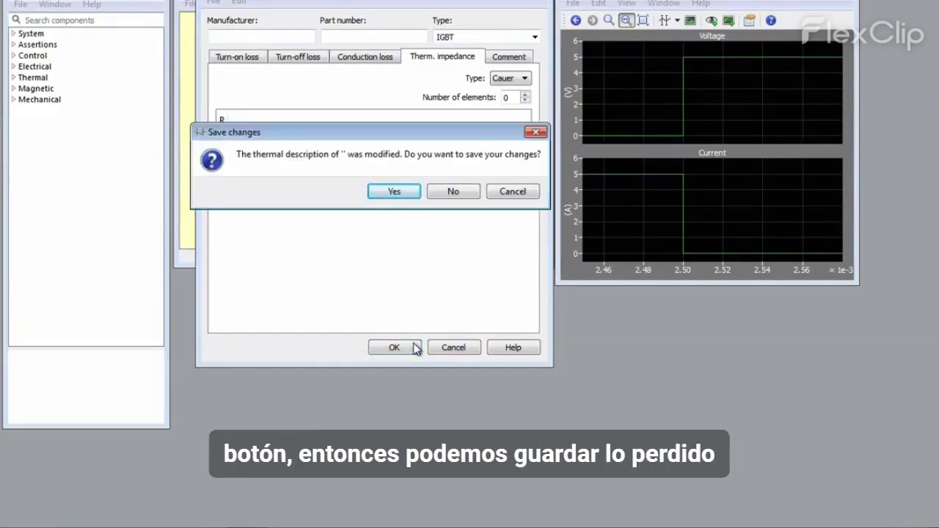
click(406, 190)
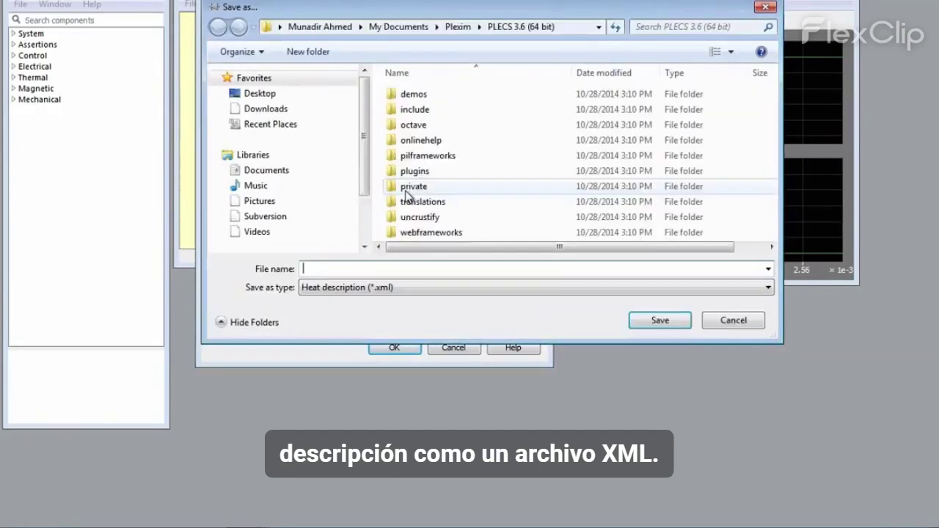
click(261, 94)
click(373, 269)
text(SIMPLIFIED_)
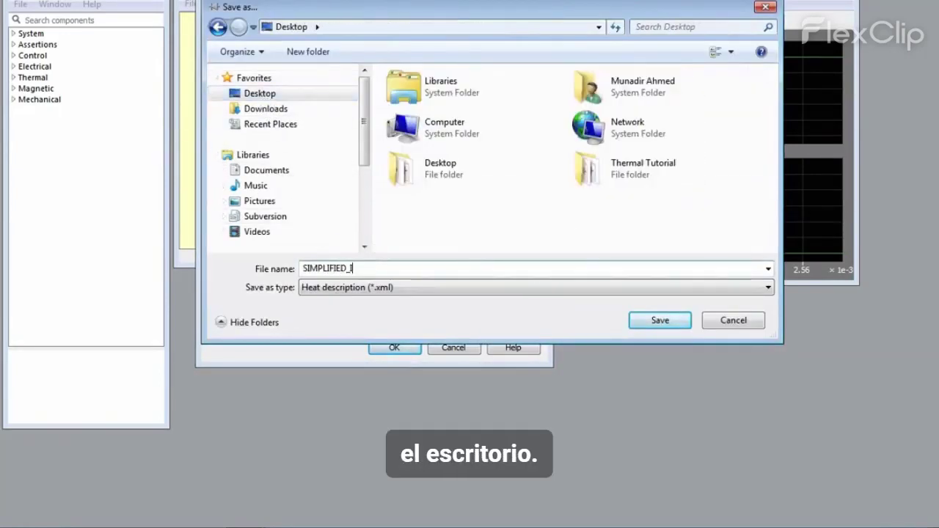
text(IGBT)
click(643, 321)
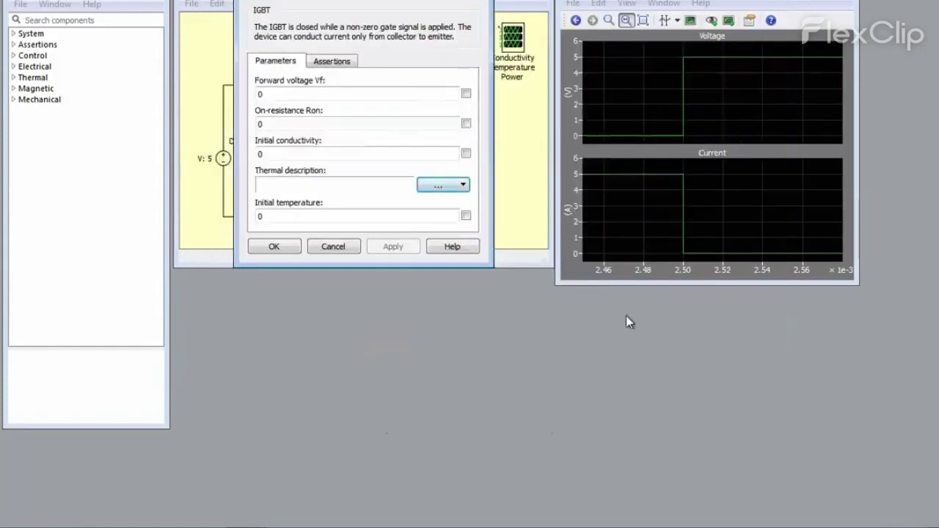
click(286, 250)
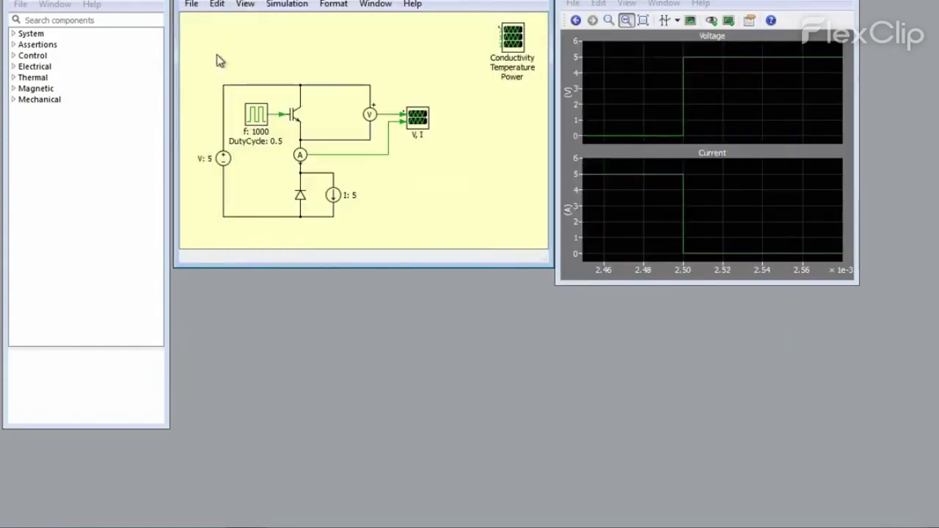
Step: Add the Desktop folder to the thermal description search path in the PLECS preferences
click(192, 5)
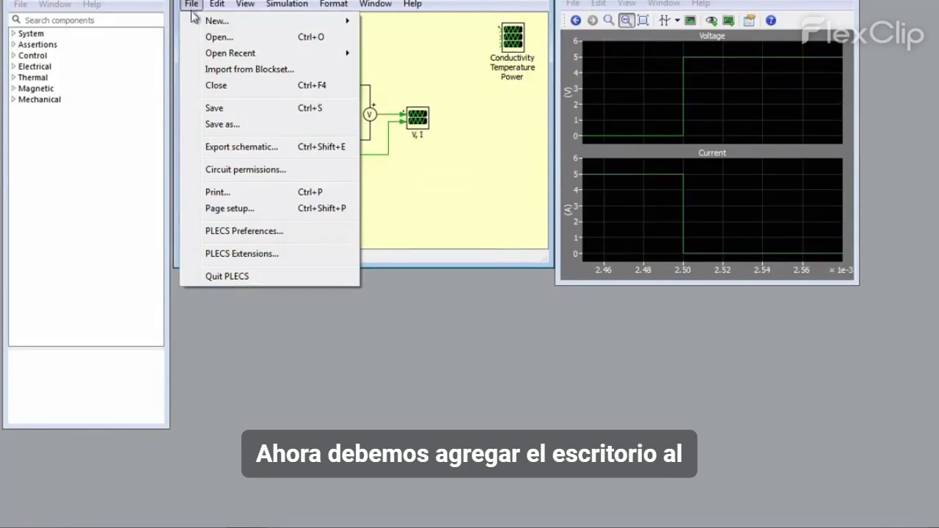
click(307, 232)
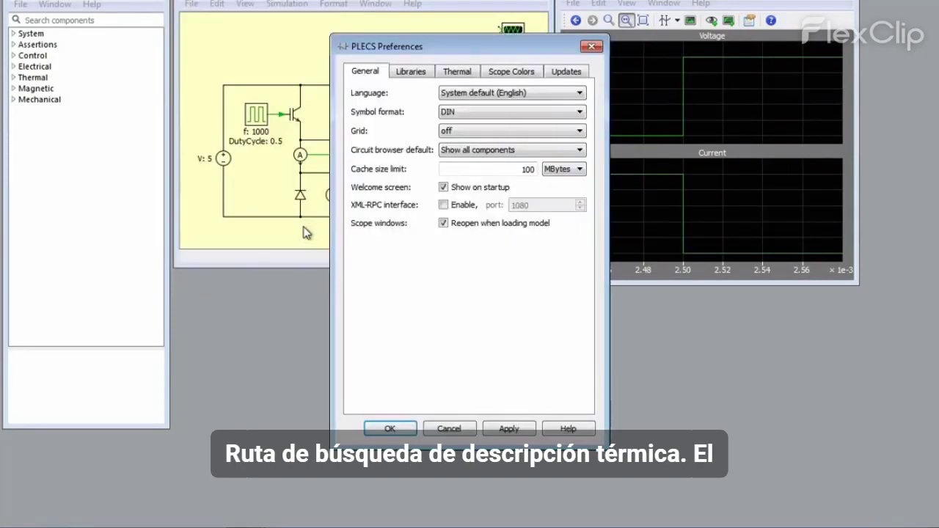
click(457, 73)
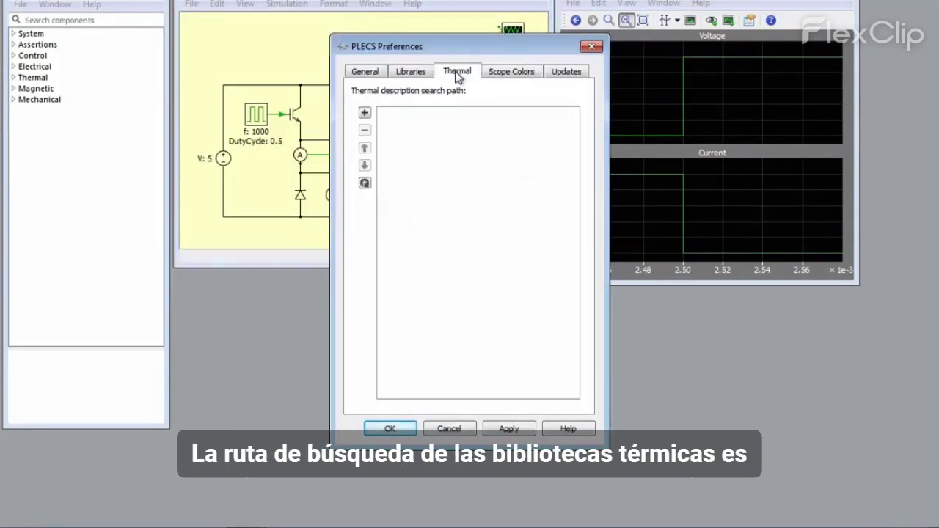
click(365, 113)
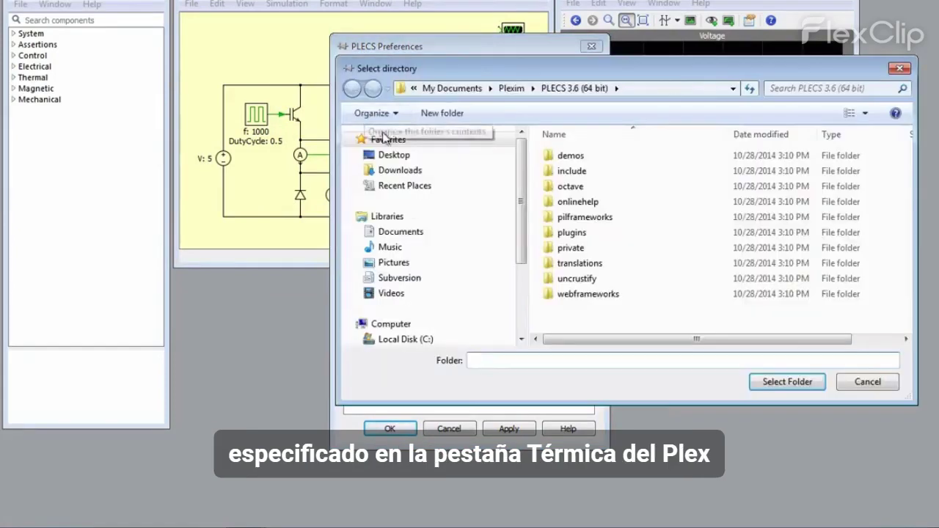
click(391, 154)
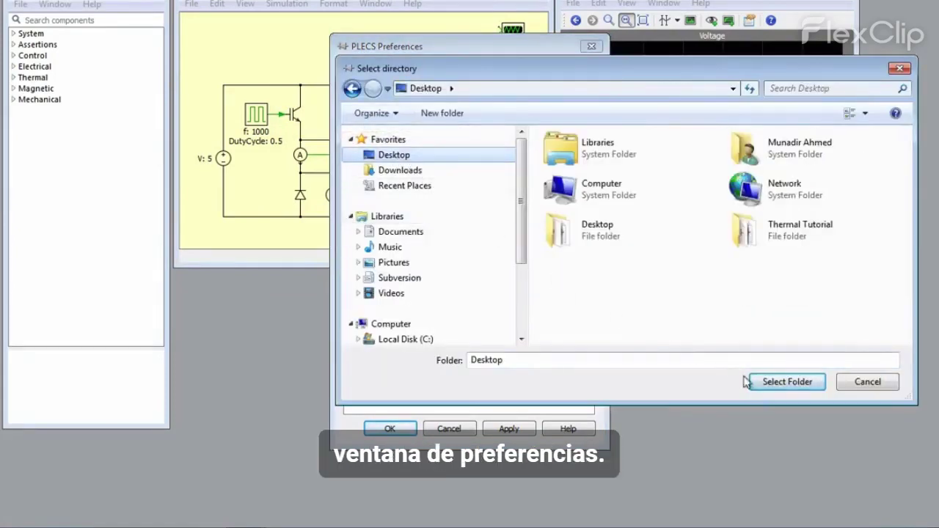
click(778, 381)
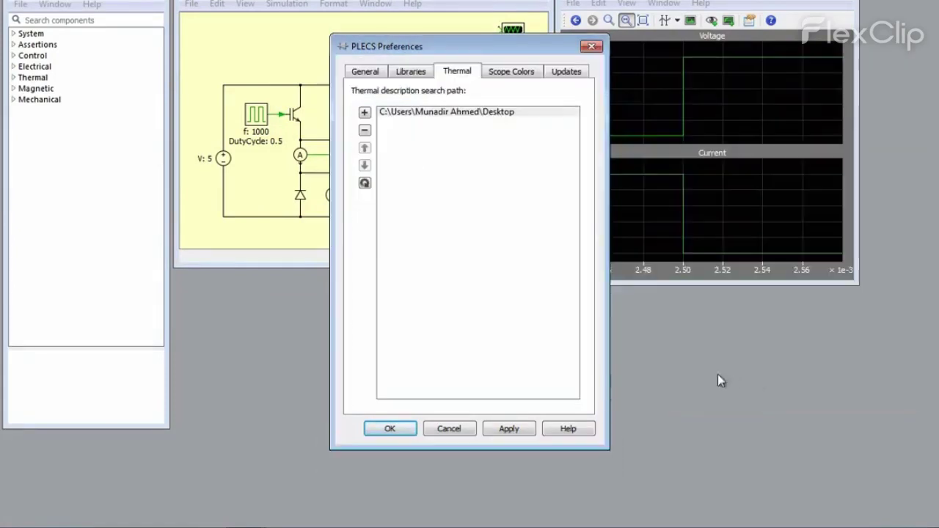
click(390, 428)
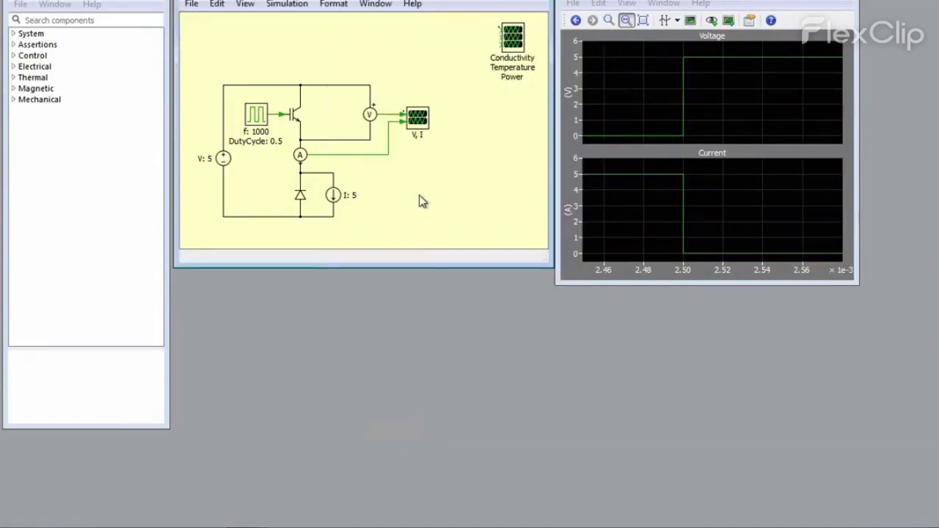
Step: Assign the SIMPLIFIED_IGBT thermal description to the IGBT in the schematic
double_click(295, 120)
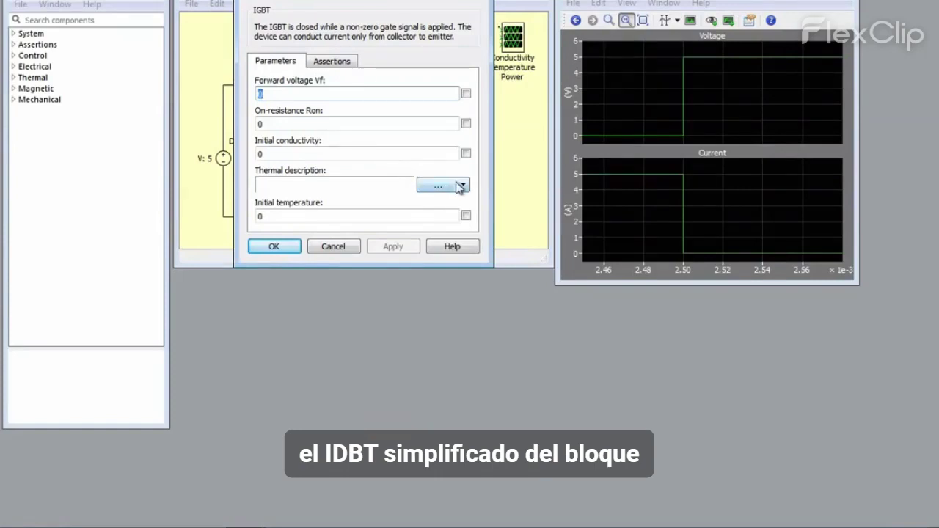
click(462, 186)
mouse_move(500, 203)
click(651, 242)
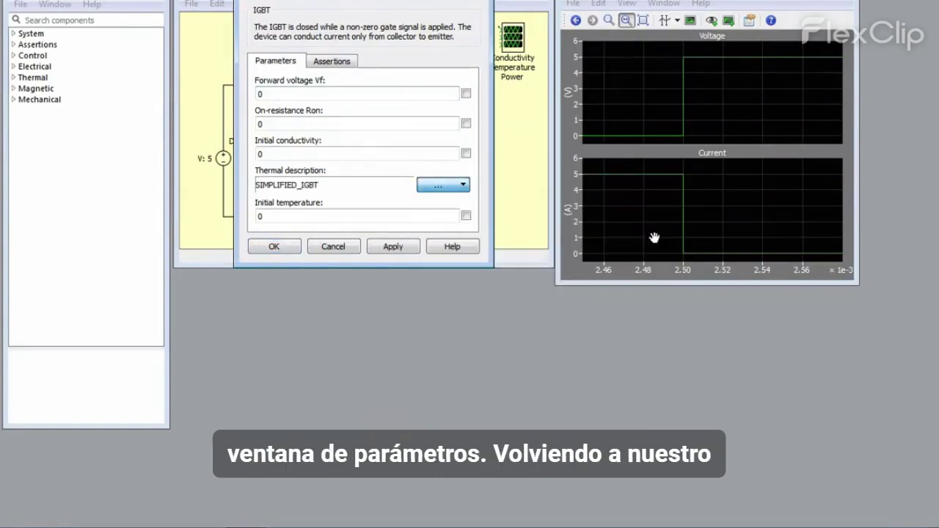
click(293, 246)
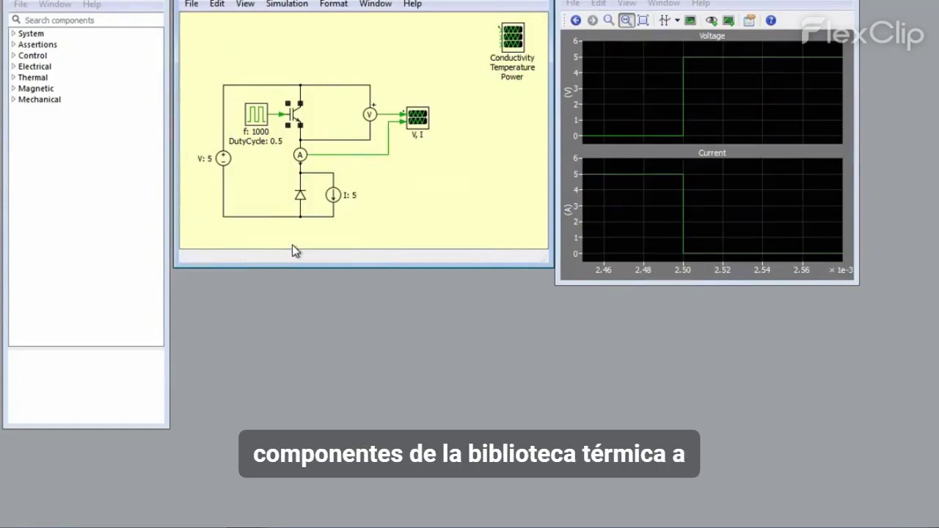
click(292, 244)
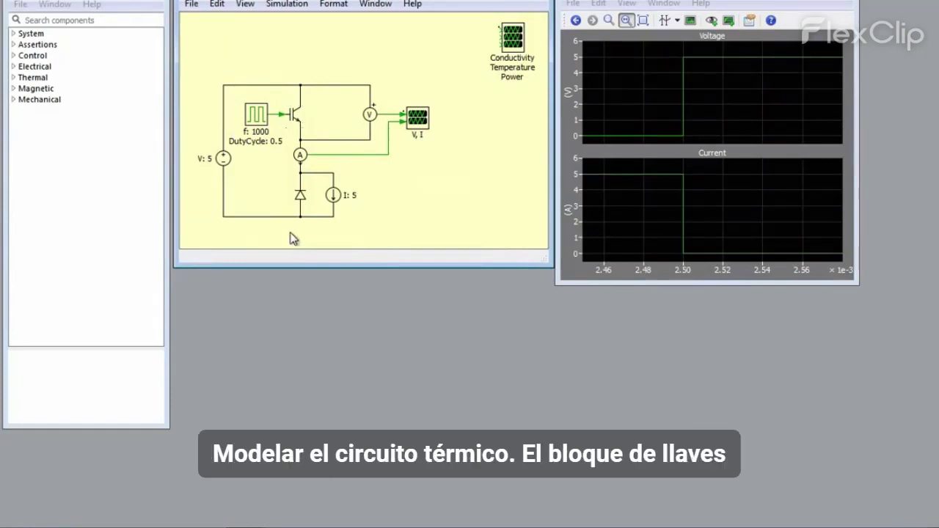
Step: Place a Heat Sink from the Thermal library over the IGBT
click(14, 77)
drag(156, 114, 157, 178)
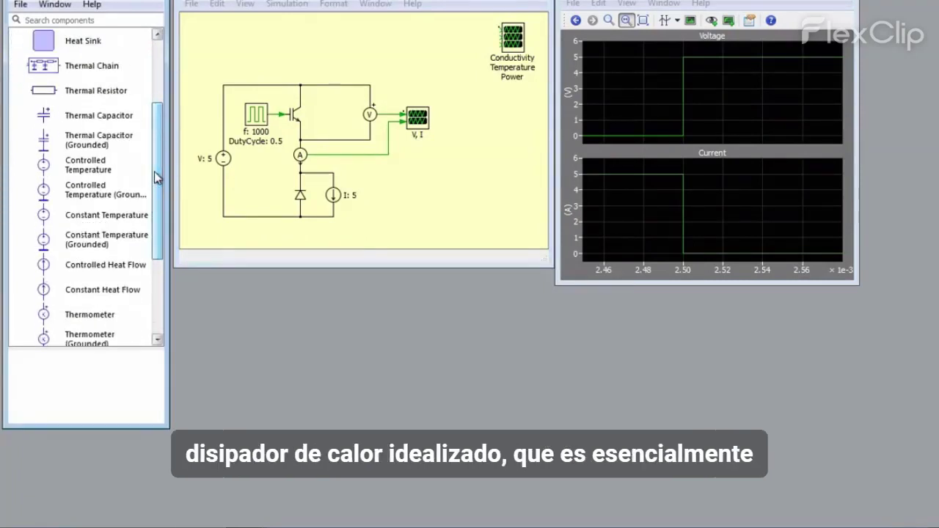
click(49, 43)
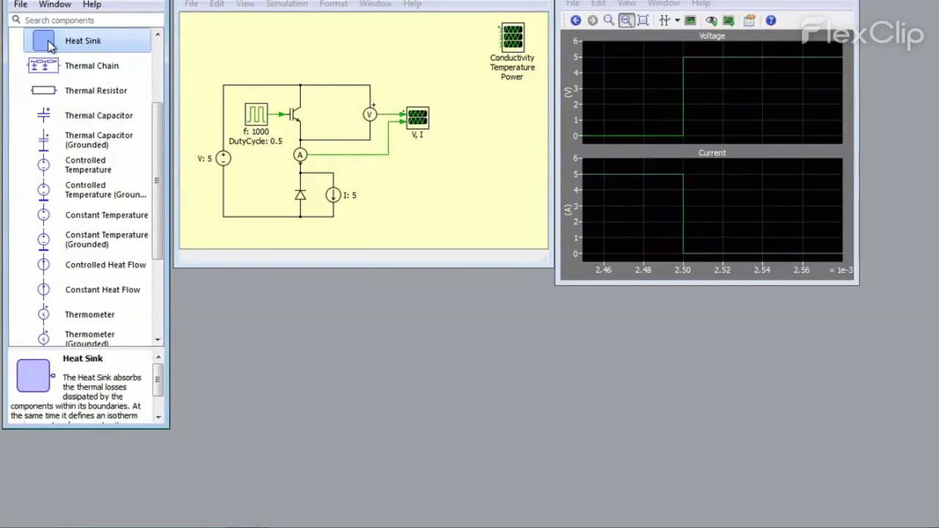
drag(50, 46, 296, 116)
Step: Hide the heat sink's name and rotate the heat sink so its terminal faces up
right_click(308, 127)
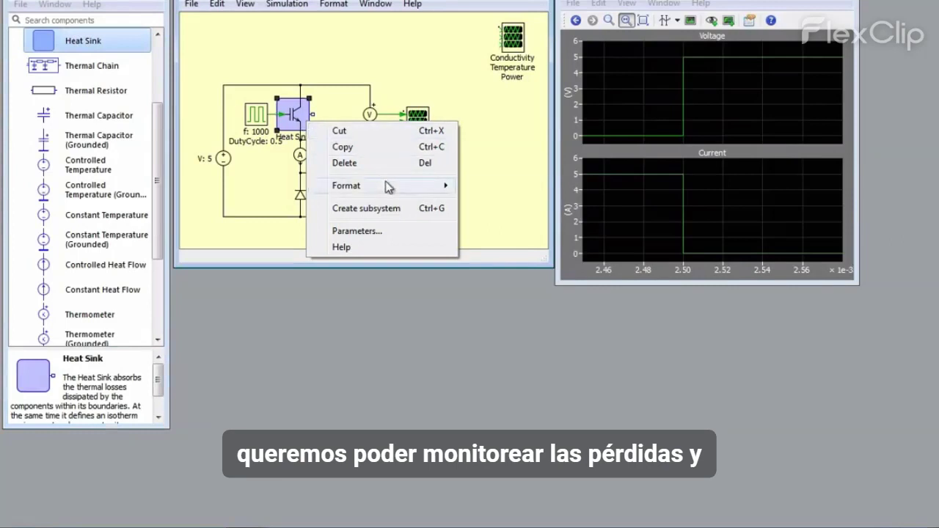
mouse_move(387, 187)
click(505, 242)
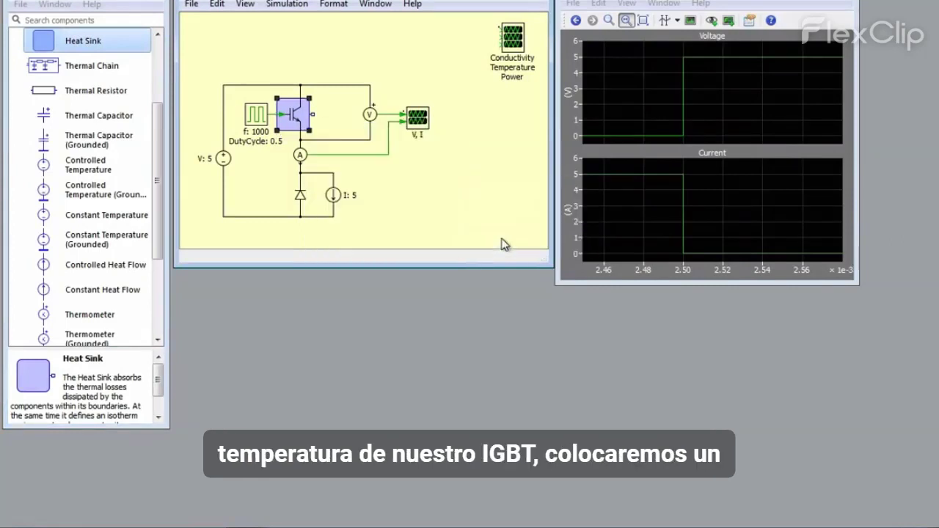
click(471, 176)
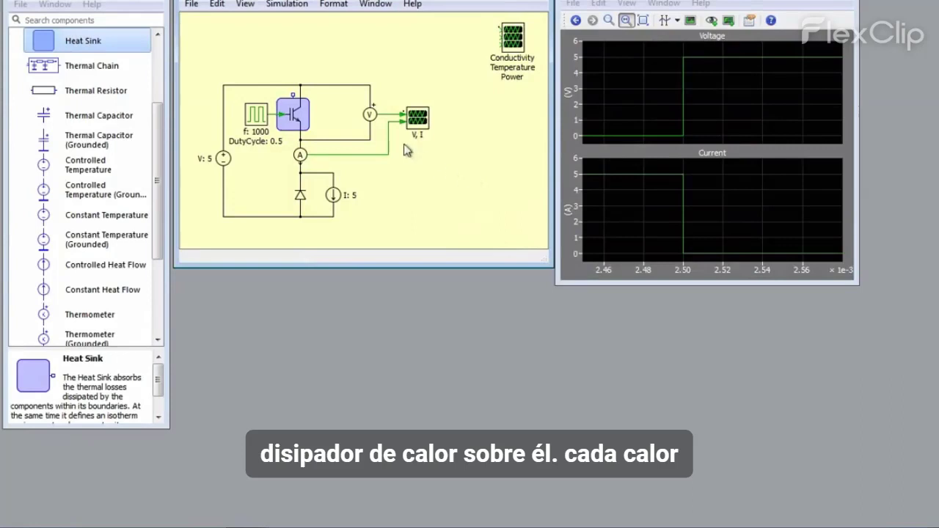
Step: Review the heat sink's number of terminals, thermal capacitance and initial temperature parameters
double_click(308, 101)
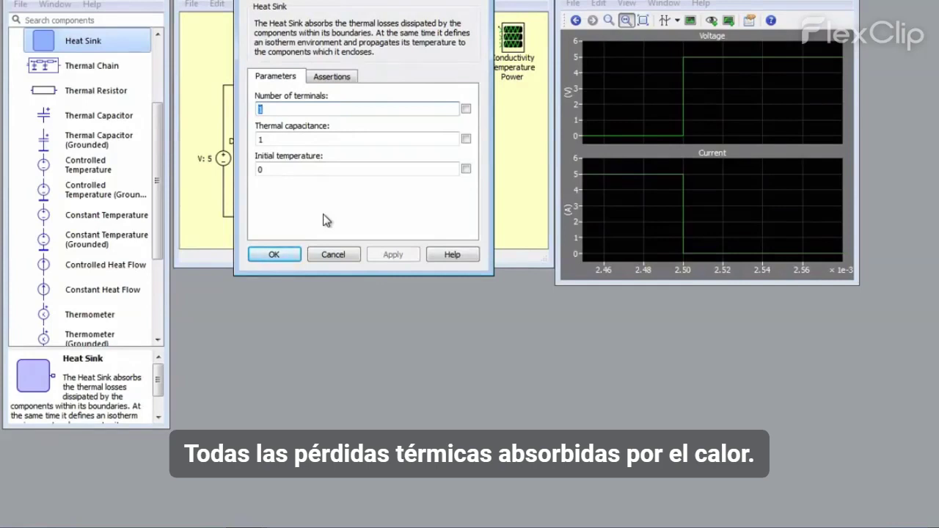
click(289, 254)
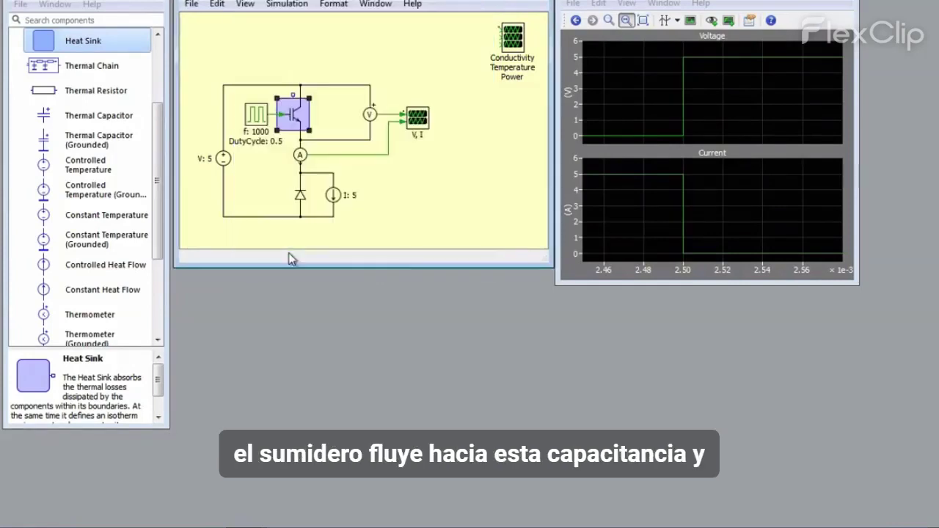
click(364, 179)
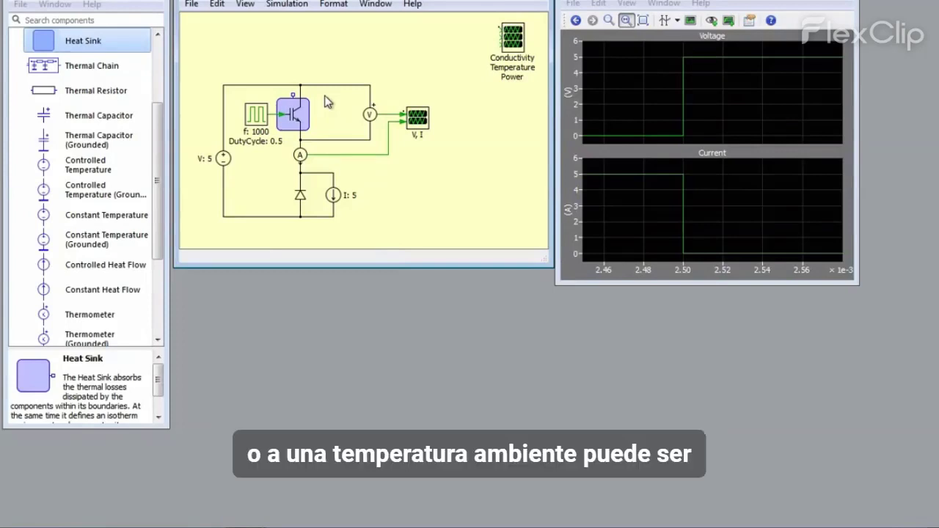
Step: Place a Thermal Resistor and a Constant Temperature (Grounded) source above the circuit and connect them in series to the heat sink terminal
drag(81, 90, 343, 64)
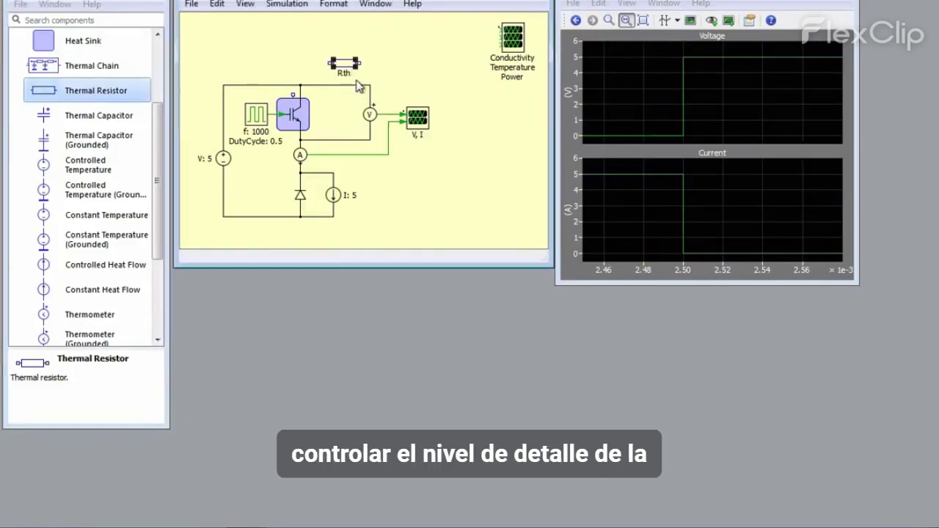
mouse_move(99, 238)
mouse_down()
mouse_move(89, 242)
mouse_move(411, 85)
mouse_move(378, 64)
mouse_move(358, 63)
mouse_move(293, 95)
mouse_up()
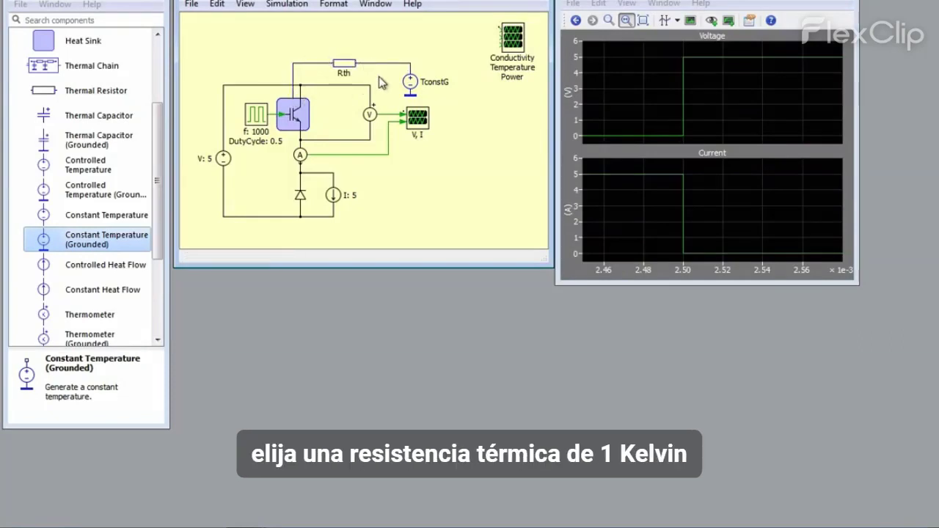
Step: Show the thermal resistor's resistance value of 1 on the schematic
double_click(344, 63)
click(468, 142)
click(274, 182)
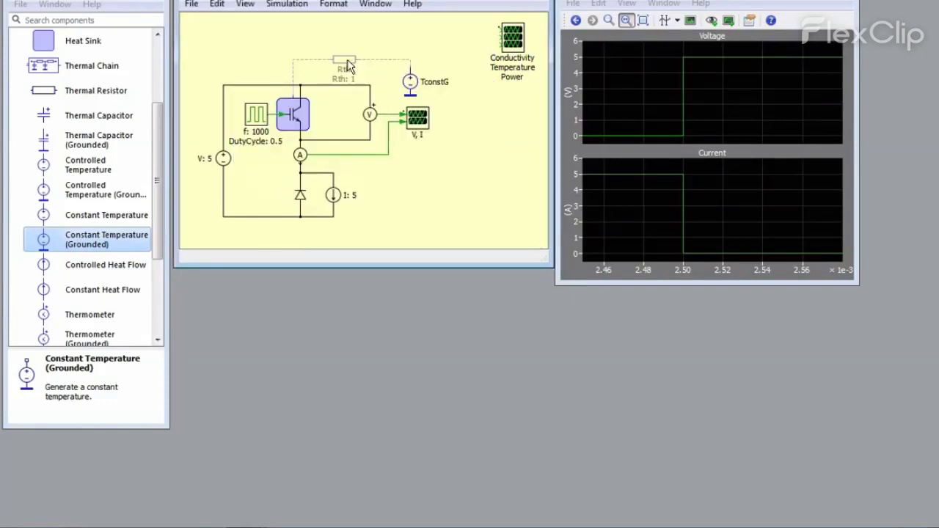
Step: Set the grounded constant temperature source to 25 and show the value on the schematic
double_click(409, 83)
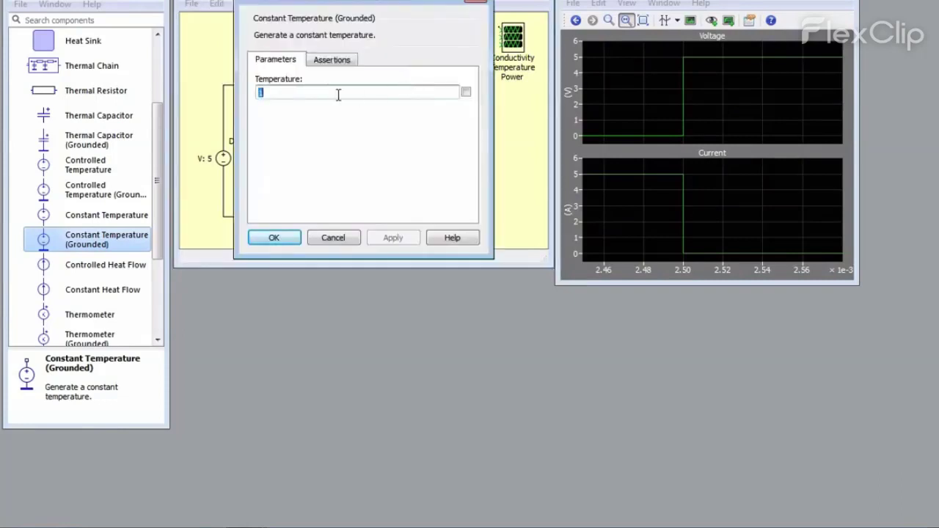
text(25)
click(466, 92)
click(273, 238)
Step: Set the heat sink's thermal capacitance to 0.005 and its initial temperature to 25
double_click(288, 123)
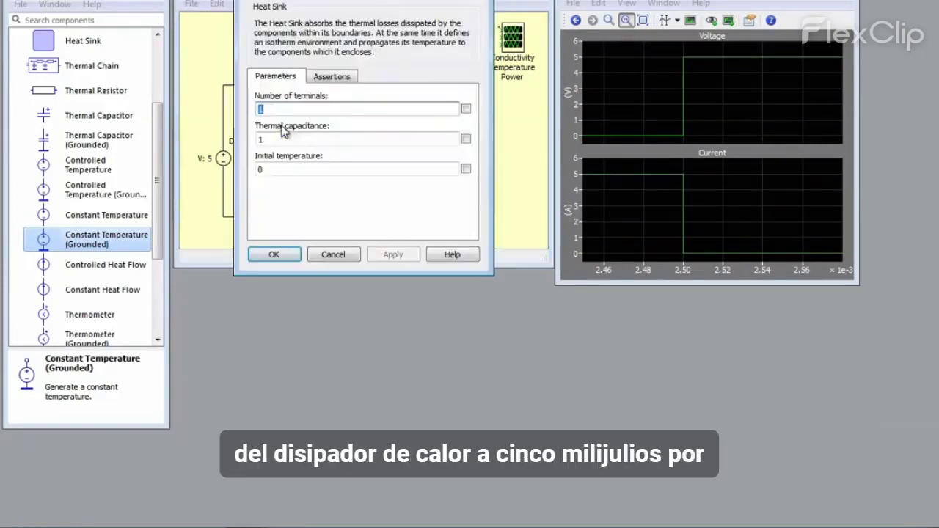
key(Tab)
text(0.005)
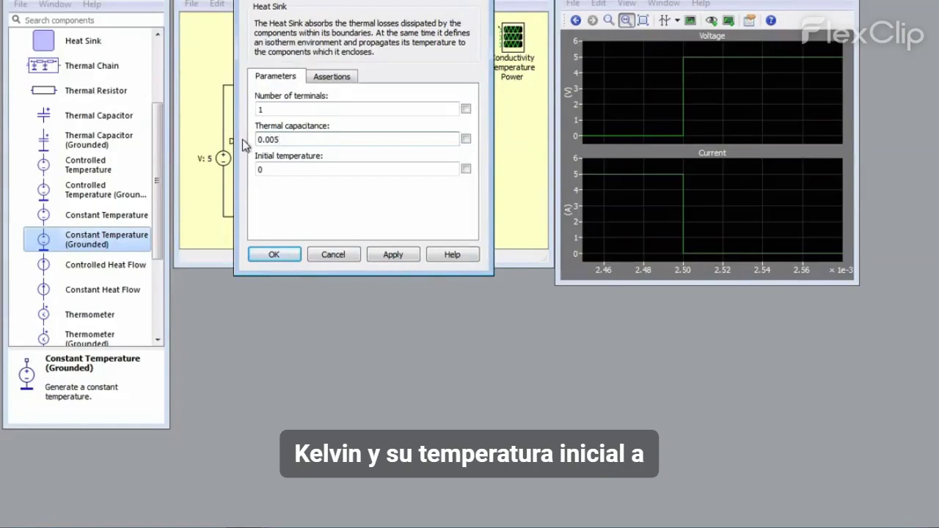
key(Tab)
text(25)
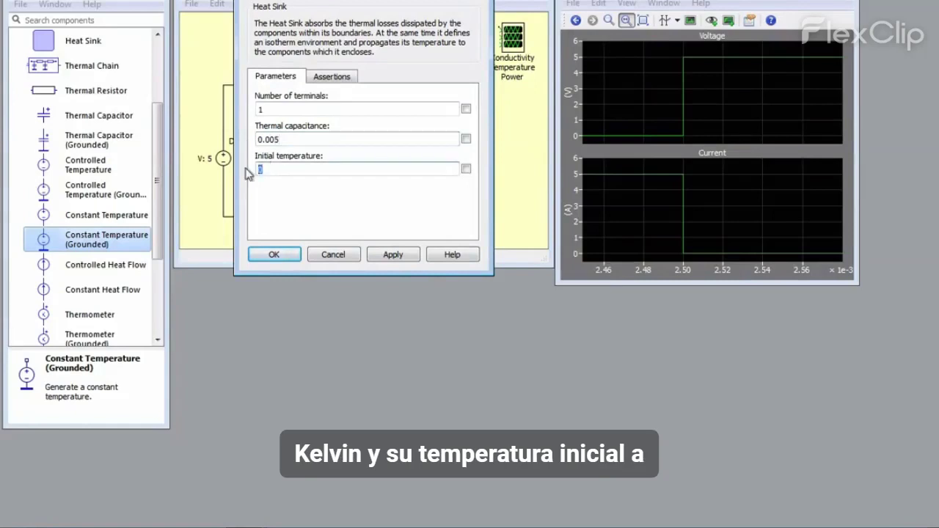
click(275, 255)
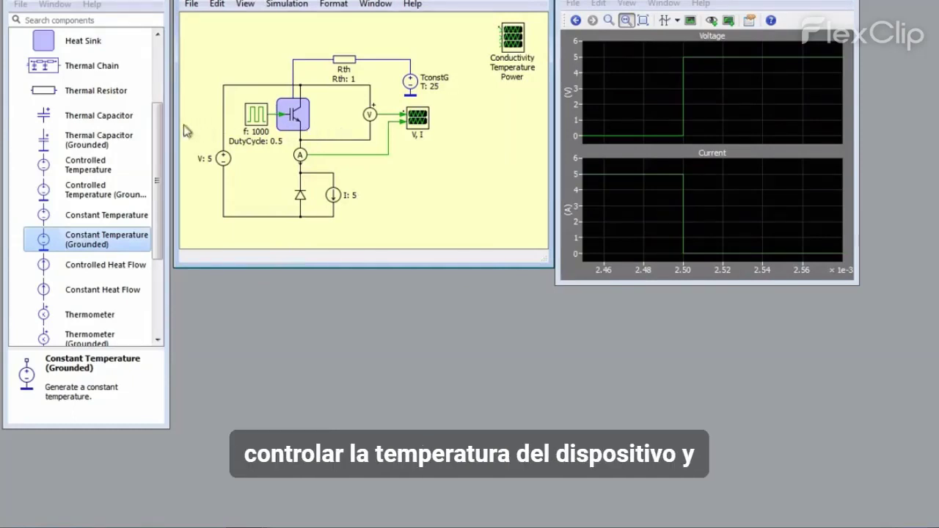
Step: Place a Probe from the System library beside the Conductivity Temperature Power scope and hide its name
click(157, 118)
drag(157, 118, 158, 52)
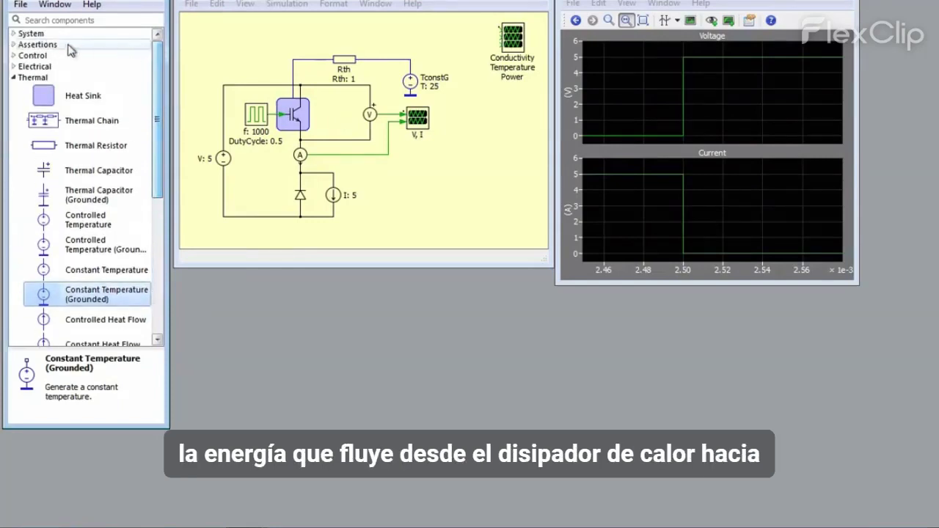
click(12, 34)
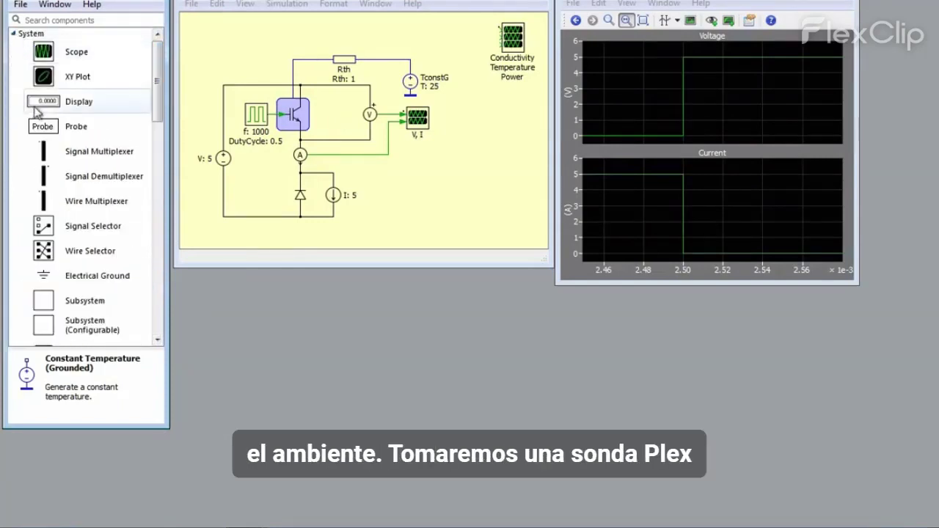
click(50, 129)
drag(50, 128, 454, 37)
right_click(454, 39)
mouse_move(535, 98)
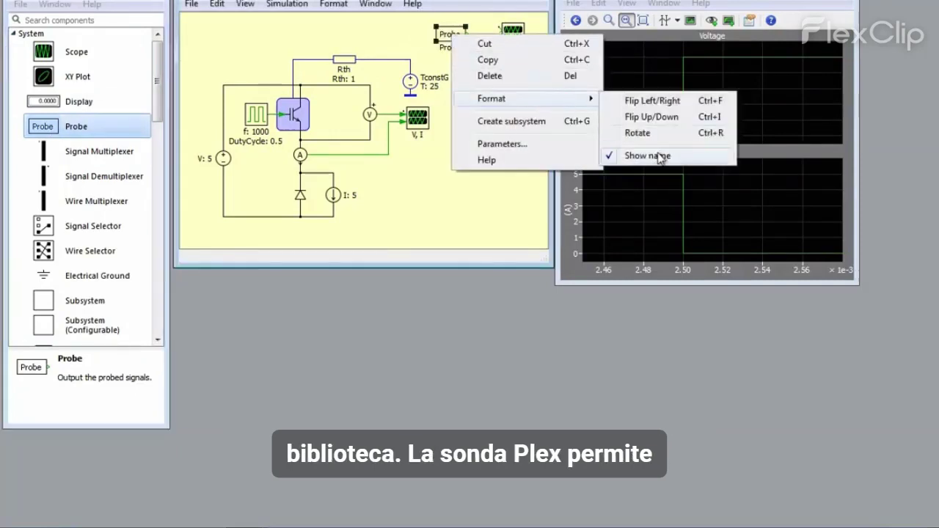
click(661, 156)
click(476, 66)
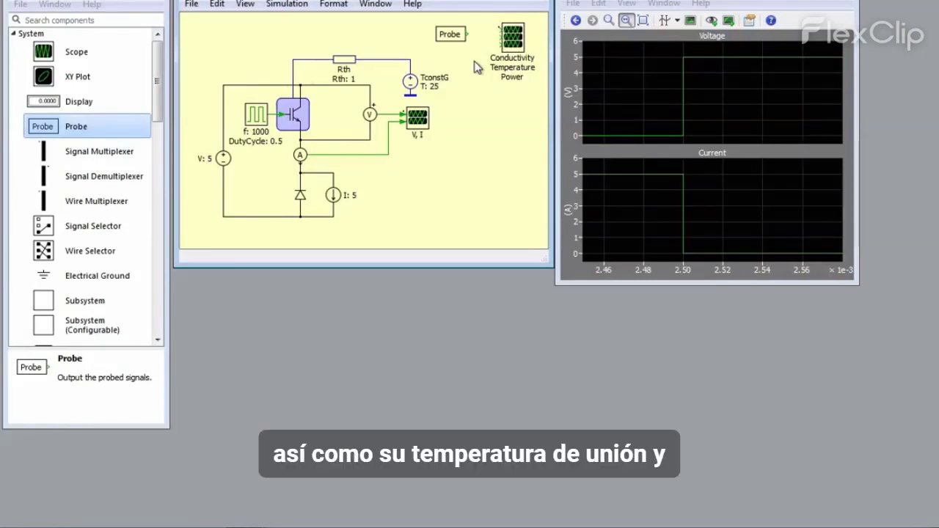
Step: Add the IGBT to the Probe's components and enable its IGBT conductivity signal
double_click(450, 34)
drag(390, 18, 360, 268)
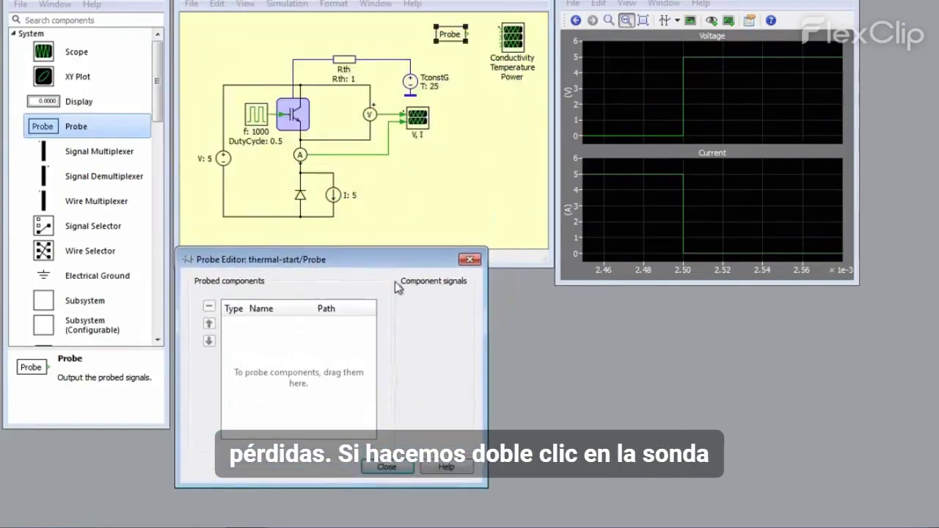
drag(487, 309, 557, 304)
drag(460, 319, 417, 314)
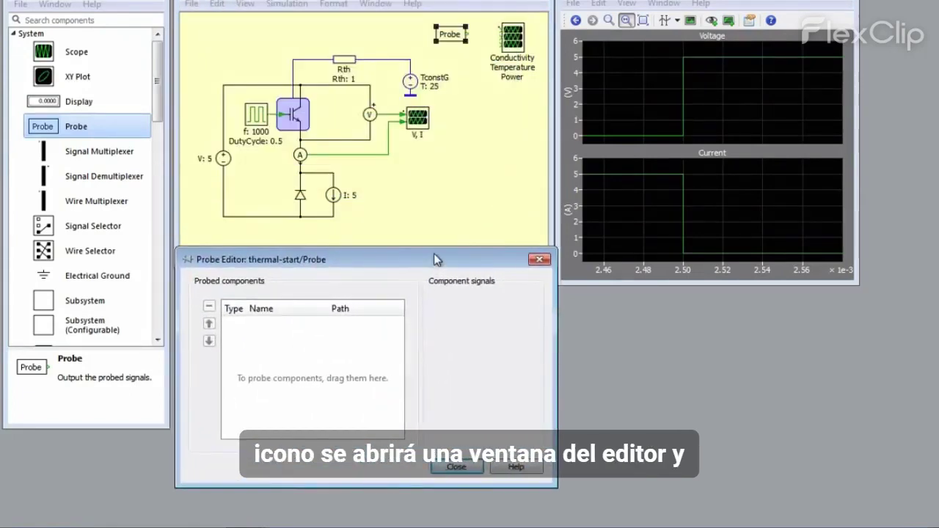
drag(298, 117, 290, 344)
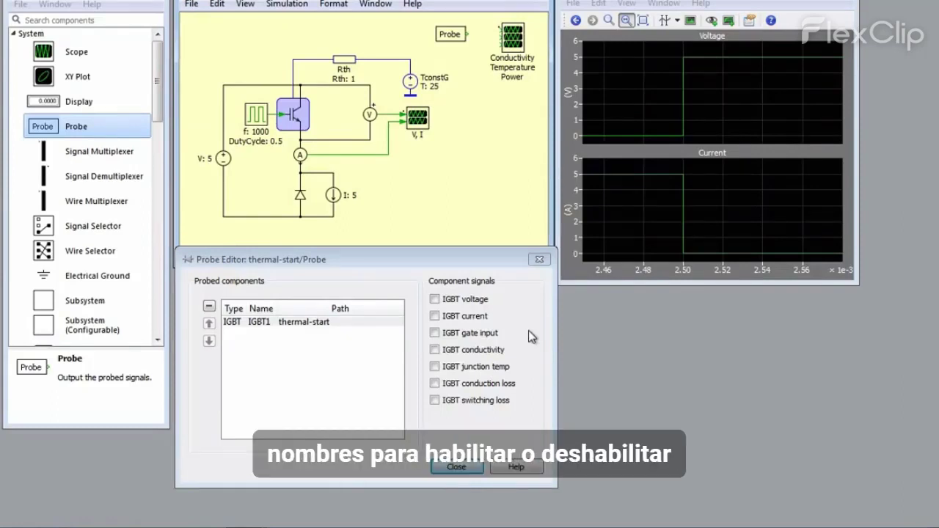
click(436, 351)
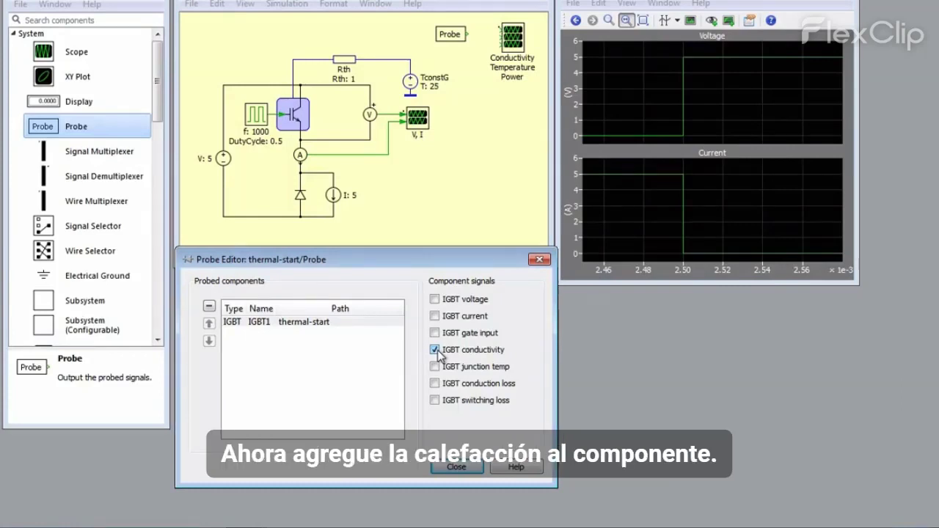
Step: Add the heat sink to the Probe's components and enable its Temperature signal
click(286, 123)
drag(286, 124, 450, 41)
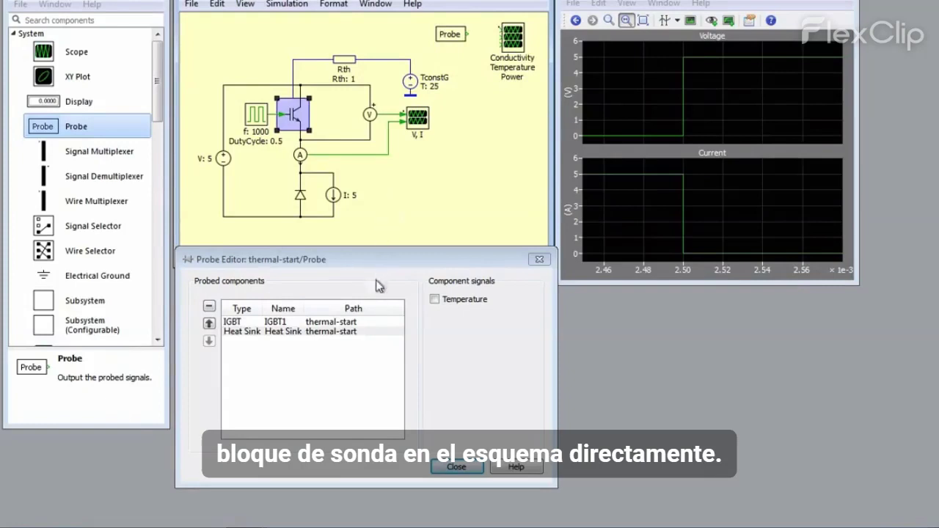
click(372, 332)
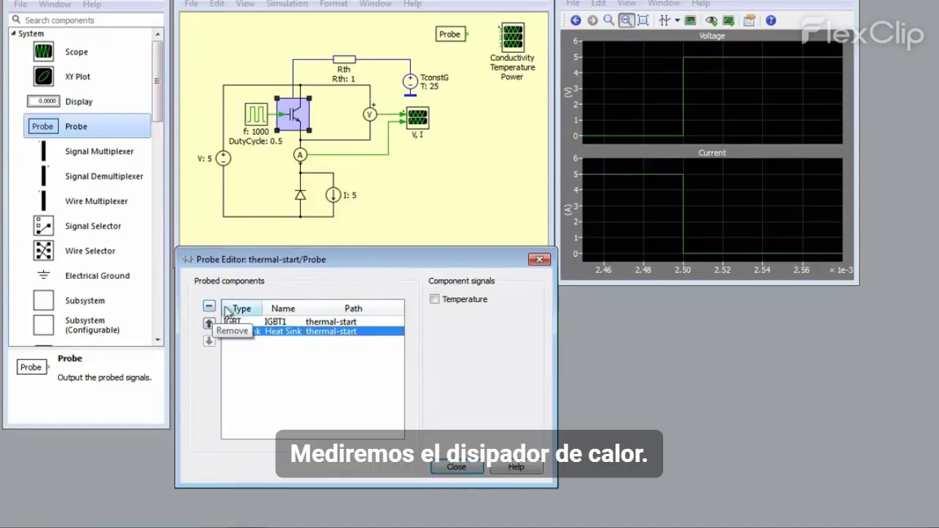
click(435, 299)
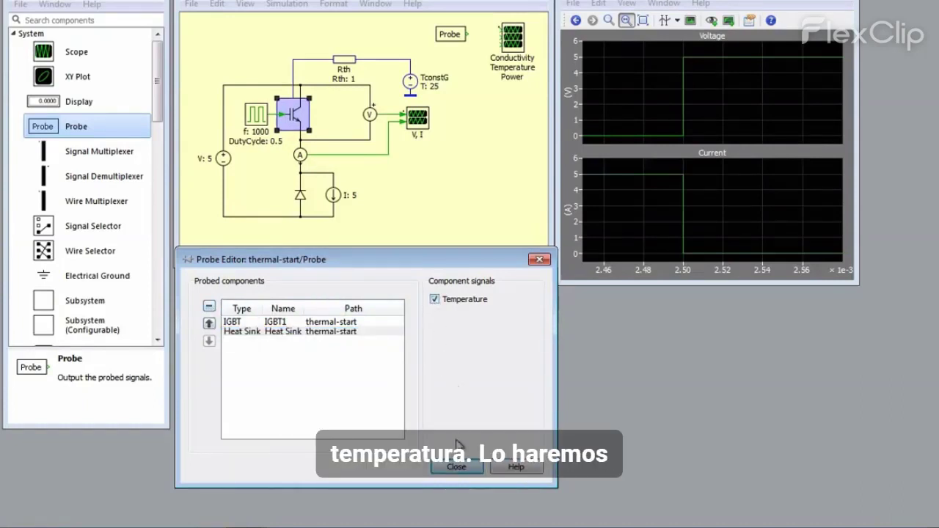
click(456, 467)
Step: Insert a two-output Signal Demultiplexer between the Probe and the scope, wired to the scope's Conductivity and Temperature inputs
drag(45, 176, 482, 33)
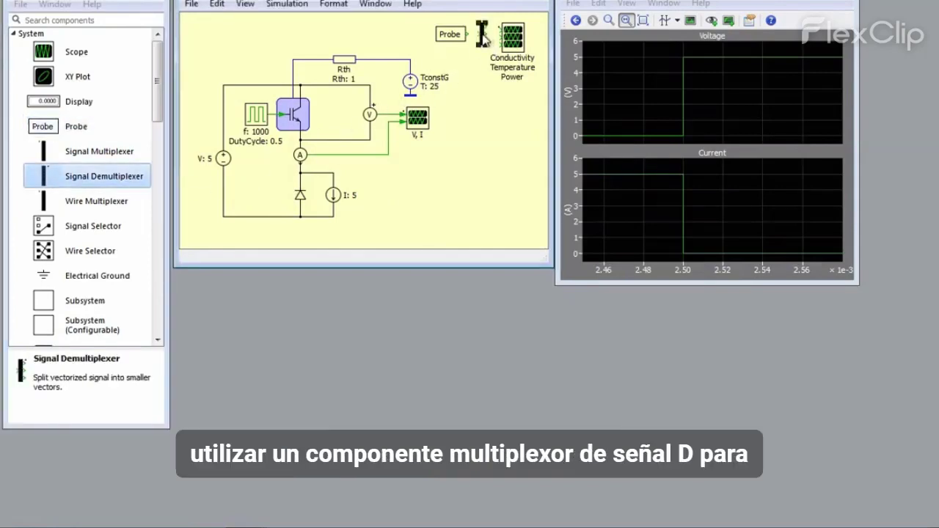
double_click(482, 33)
text(2)
click(274, 181)
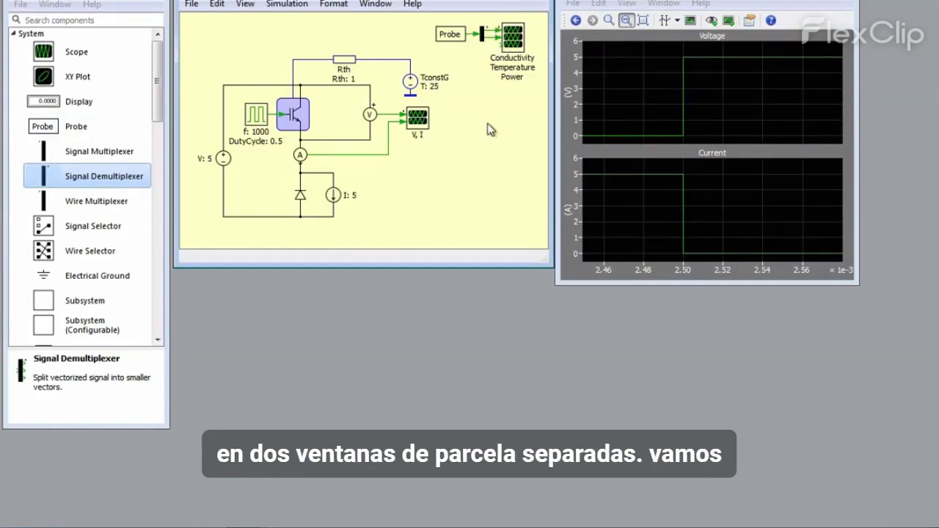
Step: Insert a Heat Flow Meter between the thermal resistor and the constant temperature source and wire its output to the scope's Power input
scroll(155, 135, down, 3)
scroll(155, 136, down, 10)
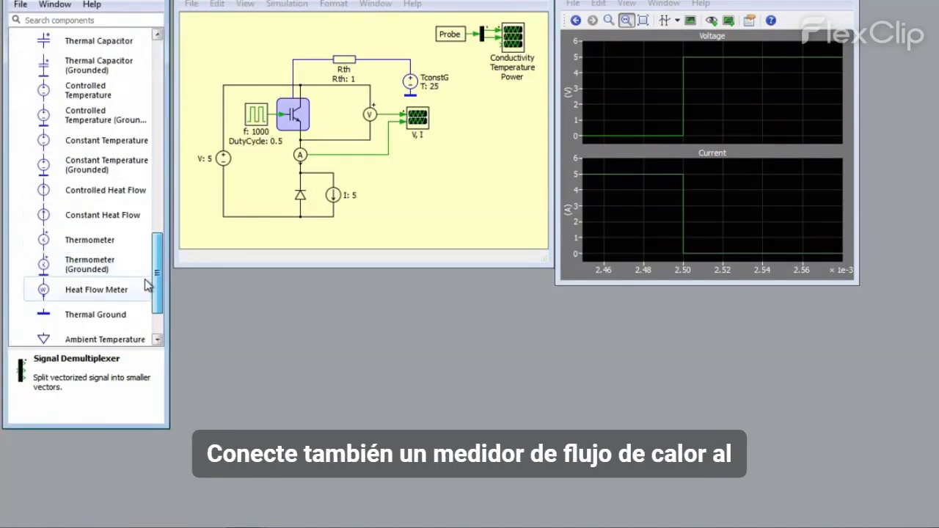
click(96, 290)
drag(96, 289, 481, 46)
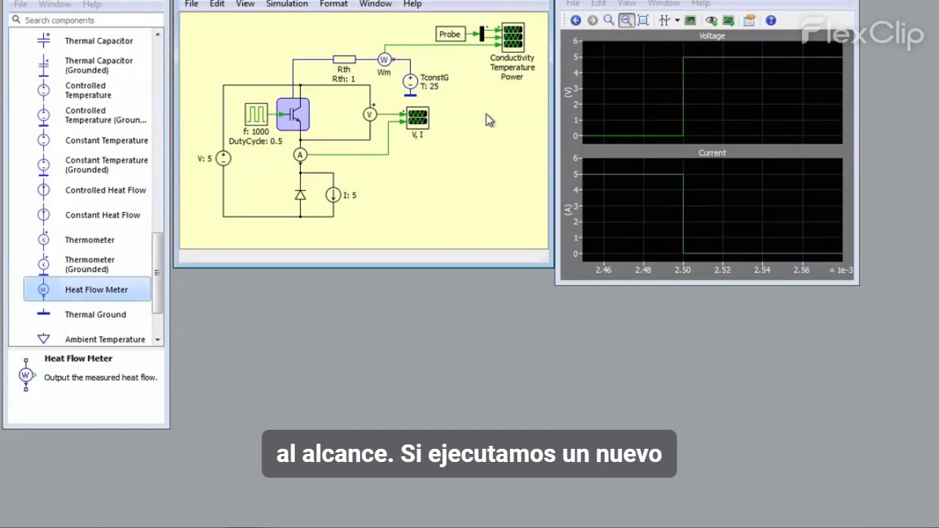
Step: Run the simulation and open the Conductivity Temperature Power scope
click(295, 6)
click(356, 29)
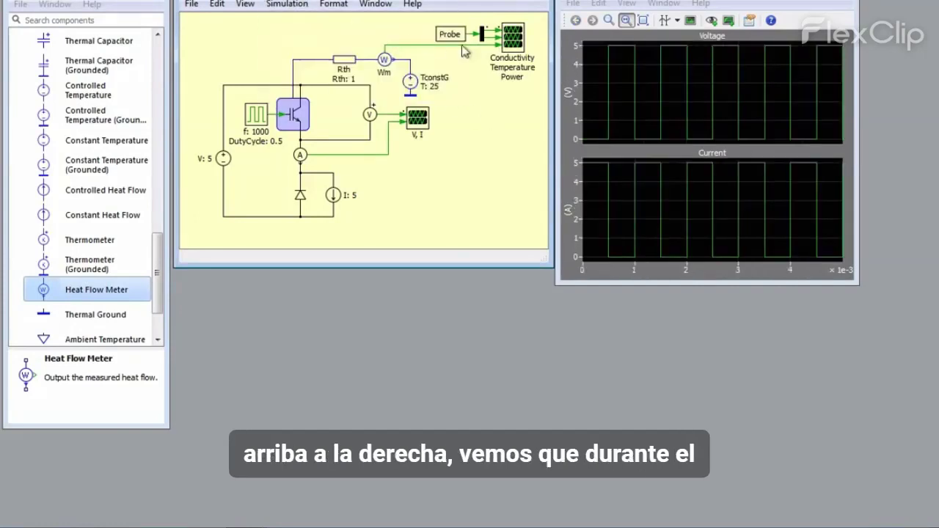
double_click(515, 50)
click(512, 142)
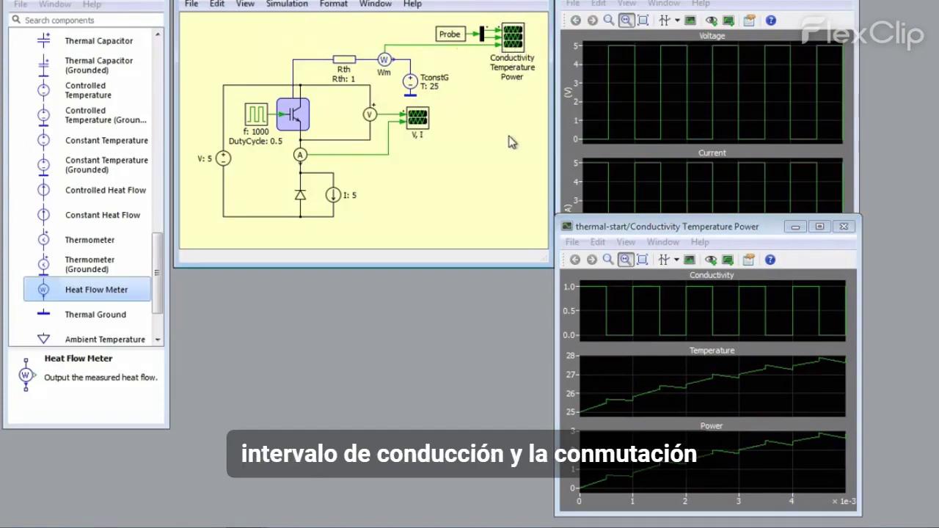
Step: Zoom the scope plots to about 2.0–3.2 ms, with temperature from 26.0 to 27.5 and power from 1.0 to 2.5, to examine one switching period
drag(686, 398, 749, 395)
drag(737, 363, 735, 396)
drag(725, 440, 724, 470)
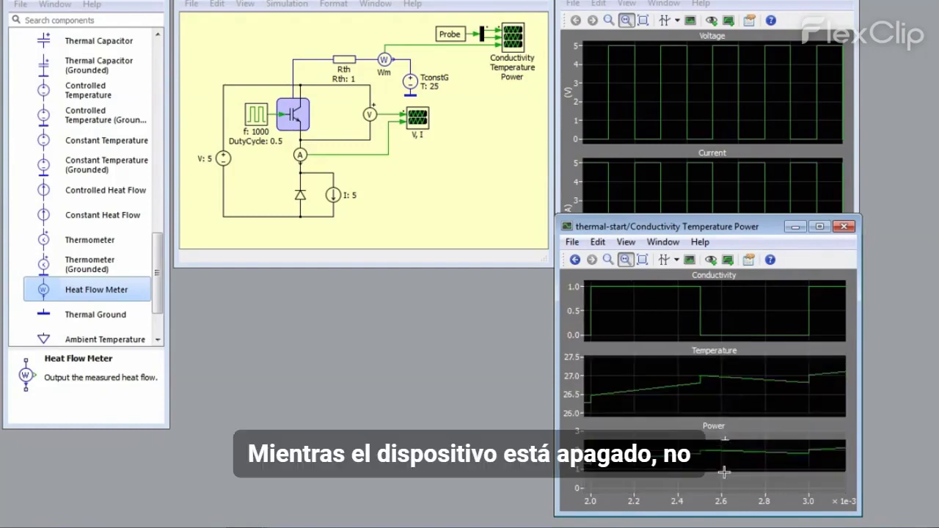
click(524, 218)
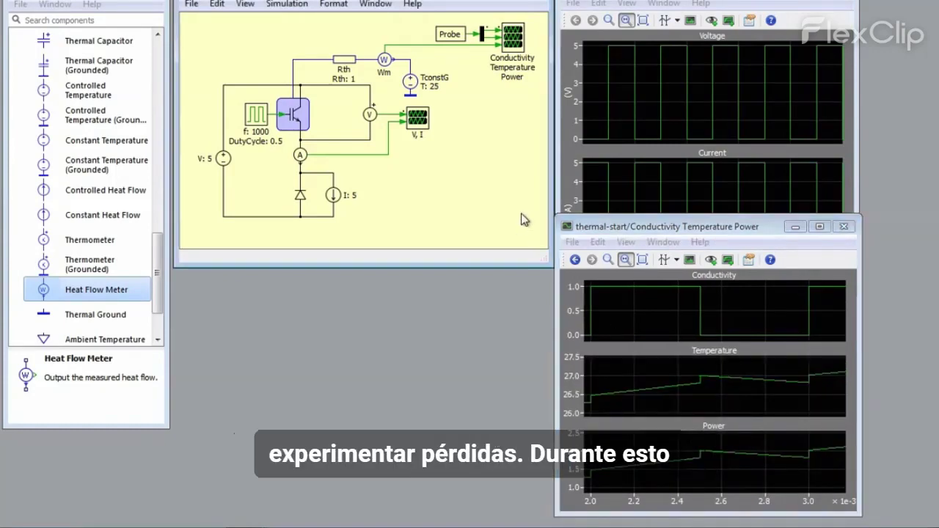